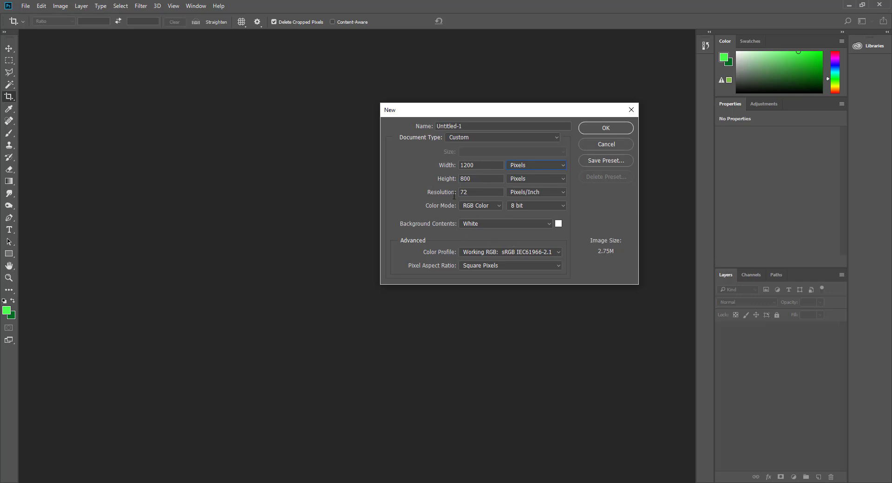
Step: Create the blank white 1200 × 800 px document Untitled-1
left_click(612, 131)
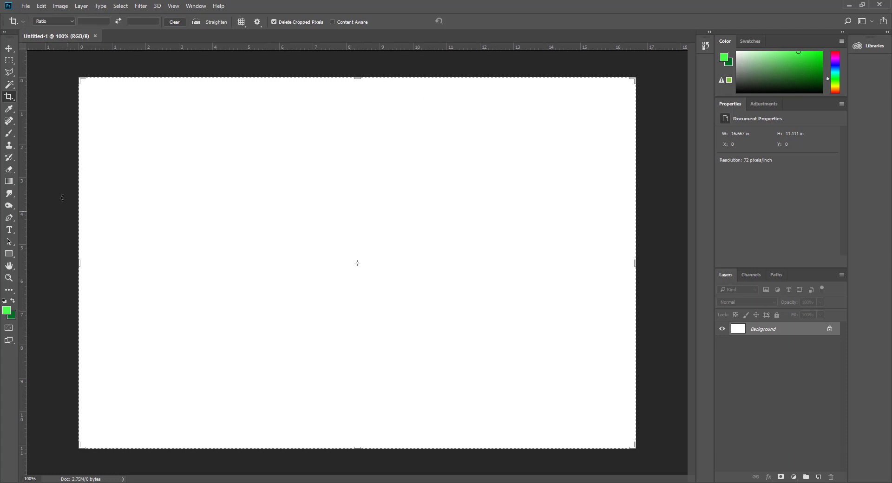
Step: Draw trial diagonal gradients across the background with the Gradient tool
left_click(11, 184)
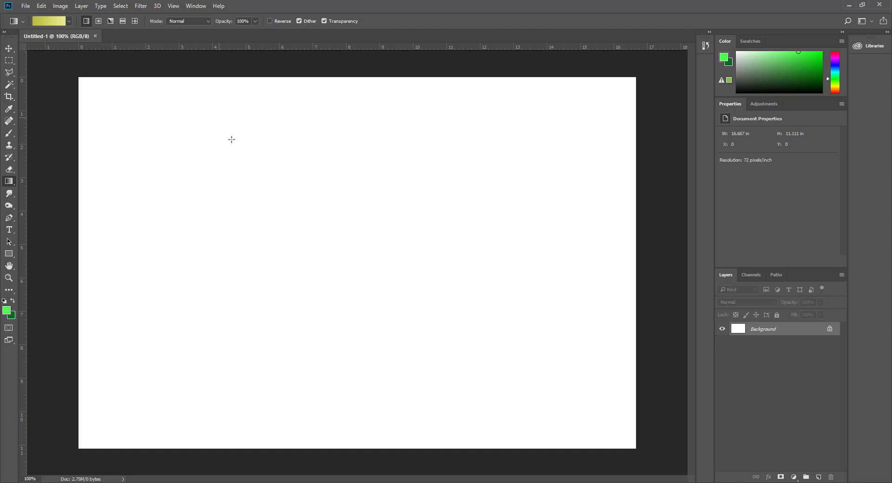
left_click_drag(269, 180, 398, 283)
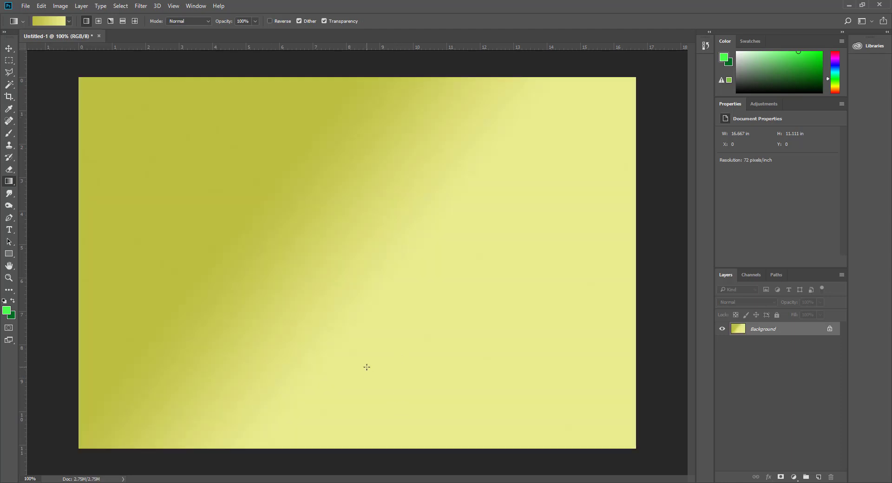
left_click_drag(367, 367, 370, 200)
left_click_drag(306, 150, 373, 350)
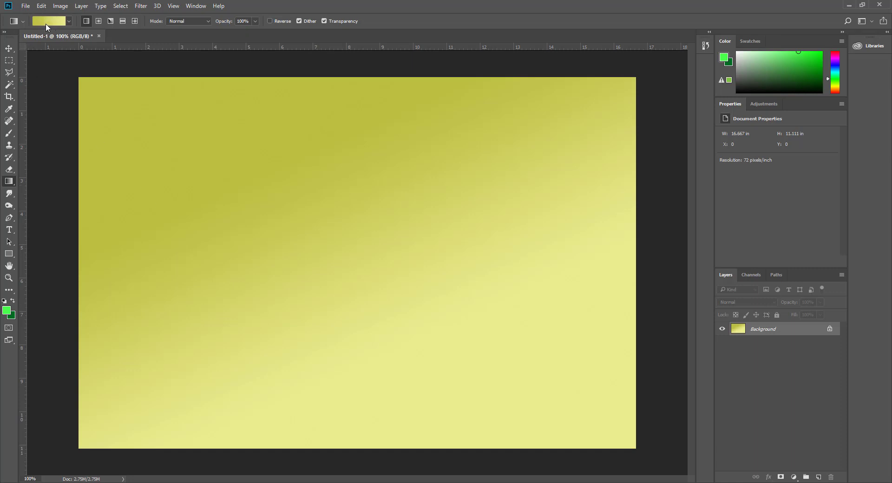
Step: Choose the Red, Green preset in the Gradient Editor
key("i")
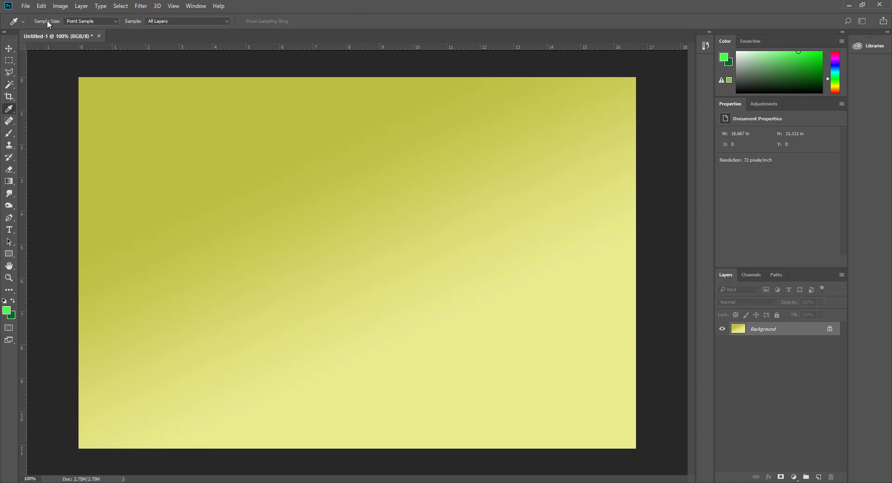
left_click_drag(70, 200, 364, 130)
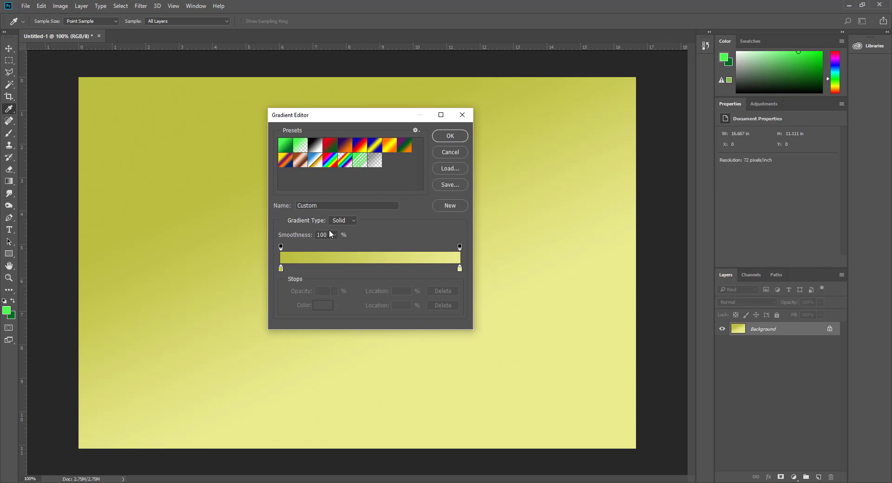
left_click(333, 148)
left_click(460, 135)
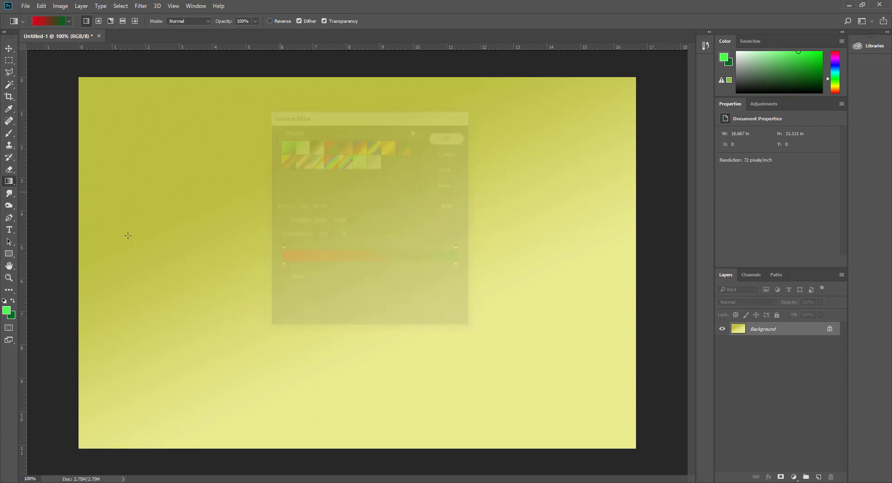
Step: Redraw the red-to-green gradient diagonally across the canvas and reopen the Gradient Editor
left_click_drag(277, 186, 412, 354)
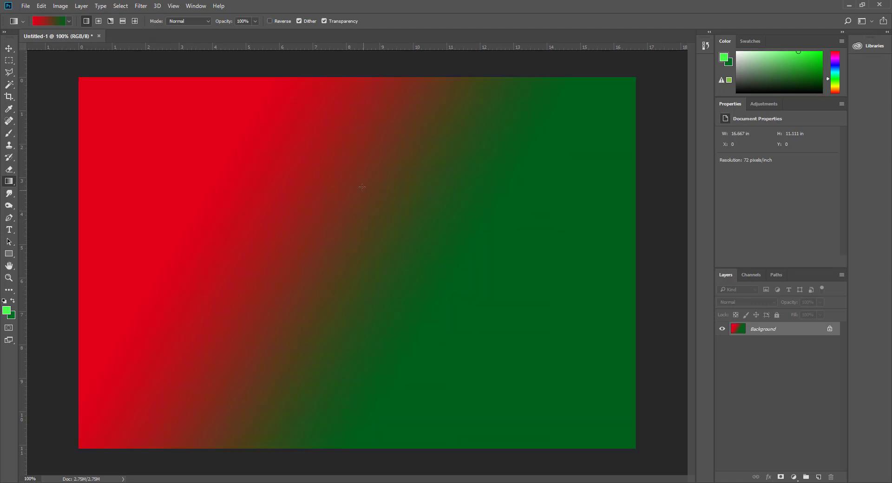
left_click_drag(363, 187, 377, 266)
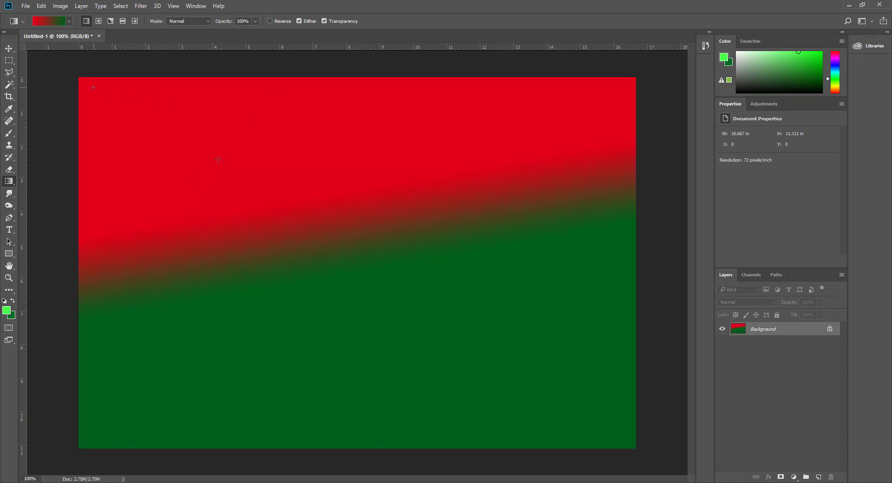
left_click_drag(93, 87, 623, 449)
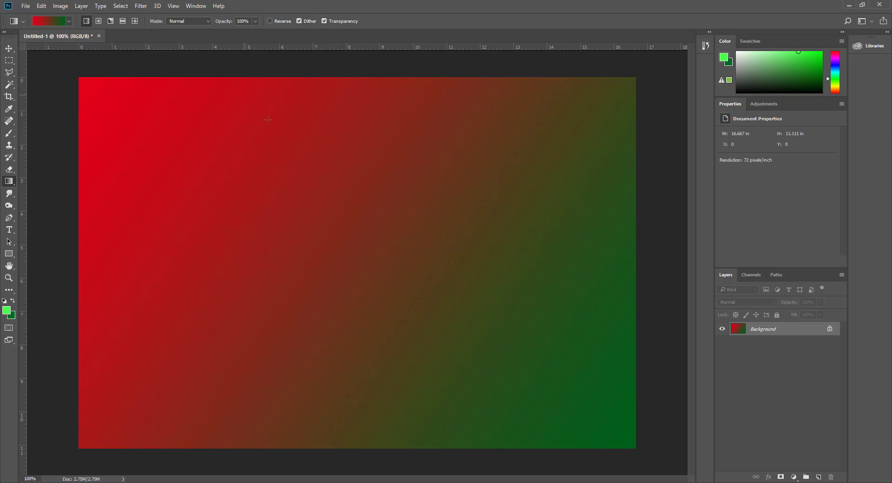
left_click_drag(311, 213, 335, 442)
left_click_drag(415, 202, 260, 298)
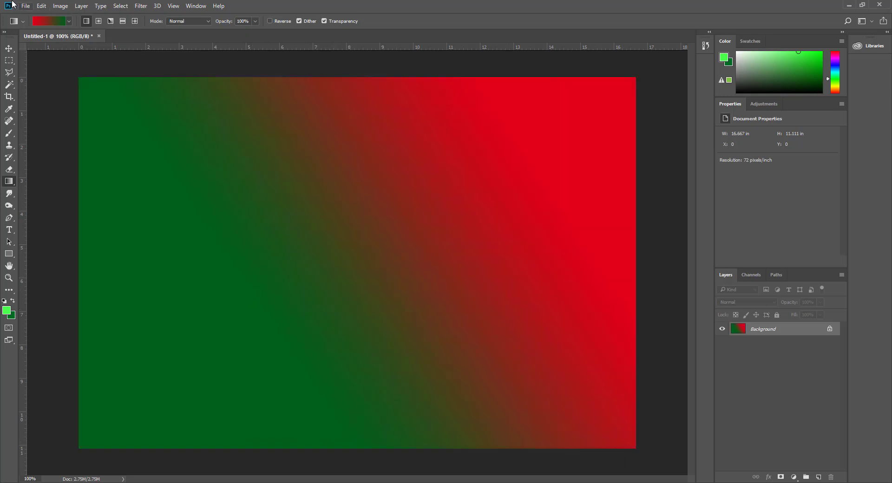
left_click(46, 21)
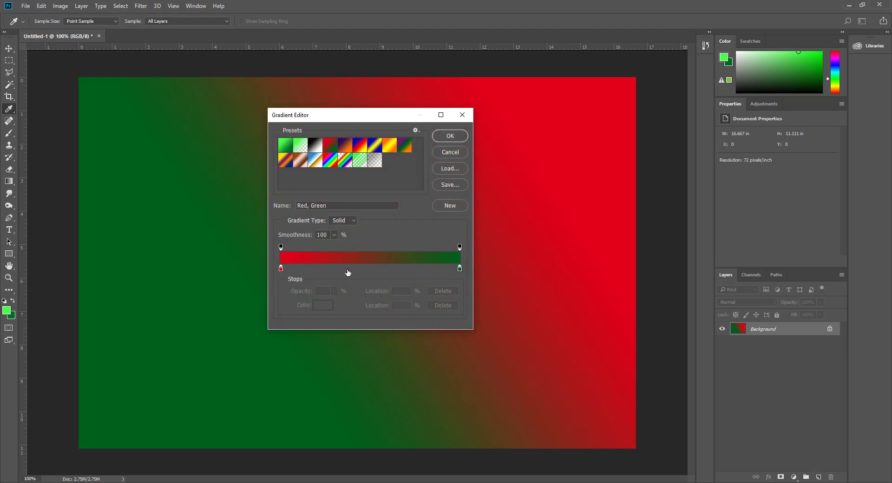
Step: Set the left colour stop to cyan and the right colour stop to purple
left_click(281, 269)
double_click(281, 268)
mouse_move(88, 184)
left_mouse_down()
mouse_move(164, 179)
mouse_move(427, 128)
mouse_move(442, 163)
mouse_move(454, 247)
mouse_move(450, 183)
mouse_move(453, 205)
left_mouse_up()
left_click(390, 173)
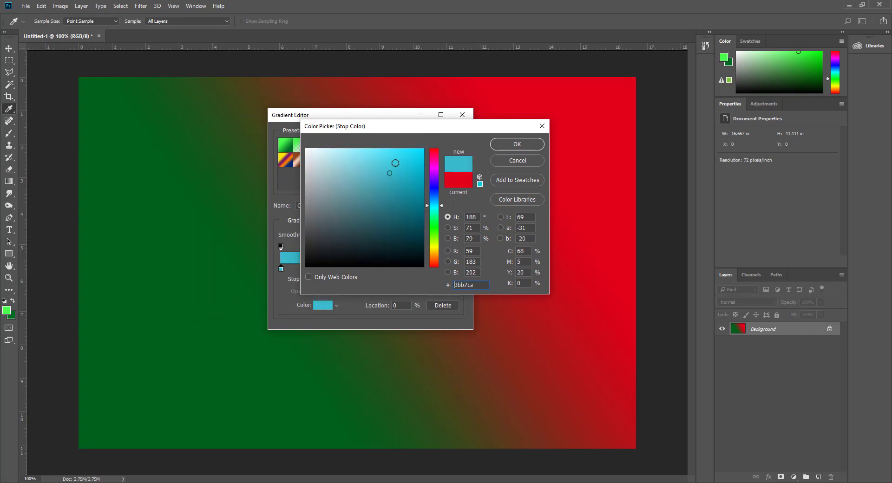
left_click_drag(395, 163, 400, 154)
left_click(517, 144)
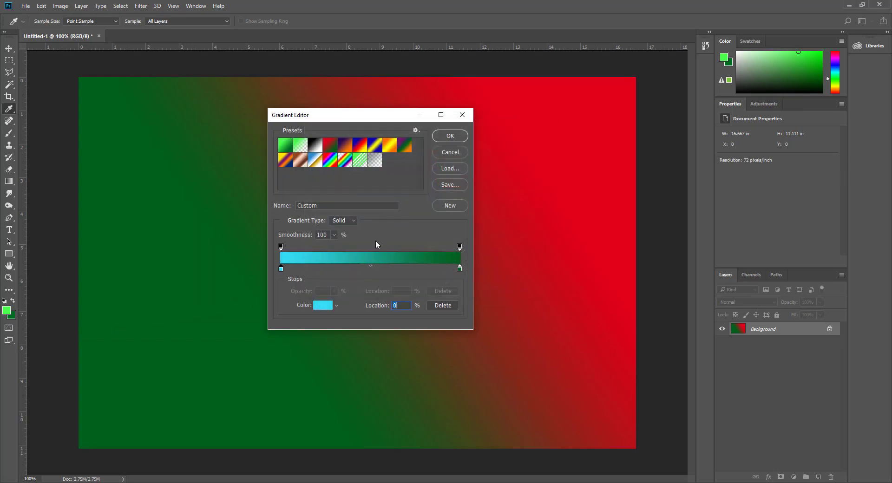
double_click(460, 269)
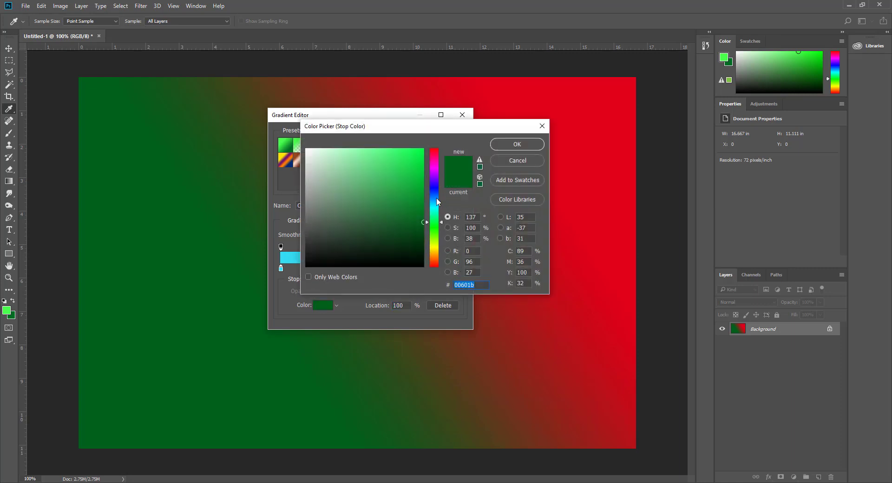
mouse_move(436, 197)
left_mouse_down()
mouse_move(435, 170)
mouse_move(422, 173)
mouse_move(419, 213)
left_mouse_up()
left_click(516, 145)
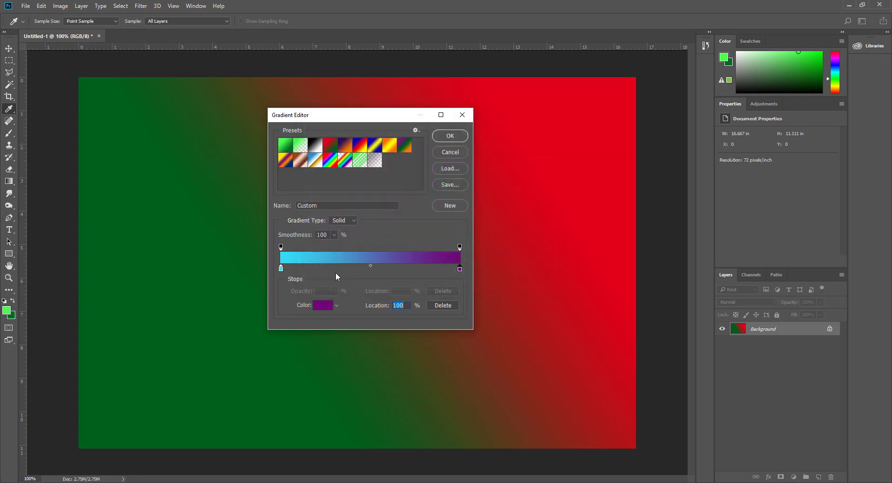
Step: Add a pale pink colour stop at 45% in the gradient
double_click(362, 269)
left_click_drag(438, 203, 432, 148)
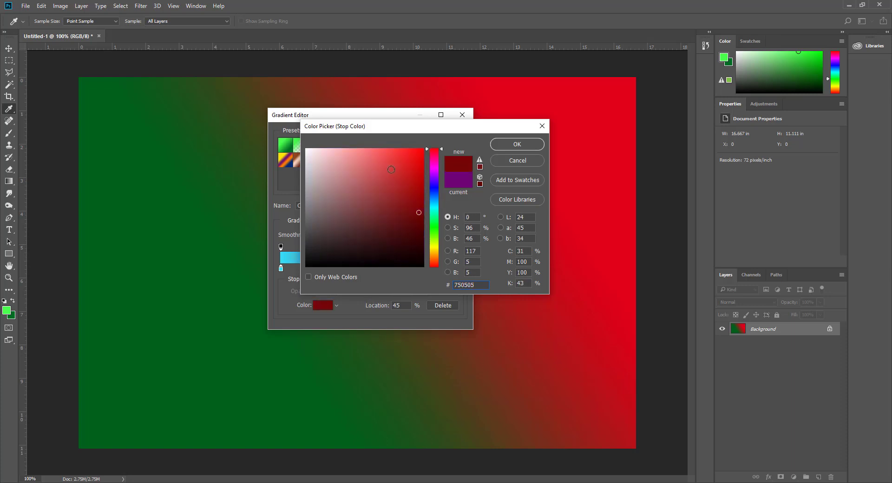
mouse_move(339, 156)
left_mouse_down()
mouse_move(335, 149)
mouse_move(350, 149)
left_mouse_up()
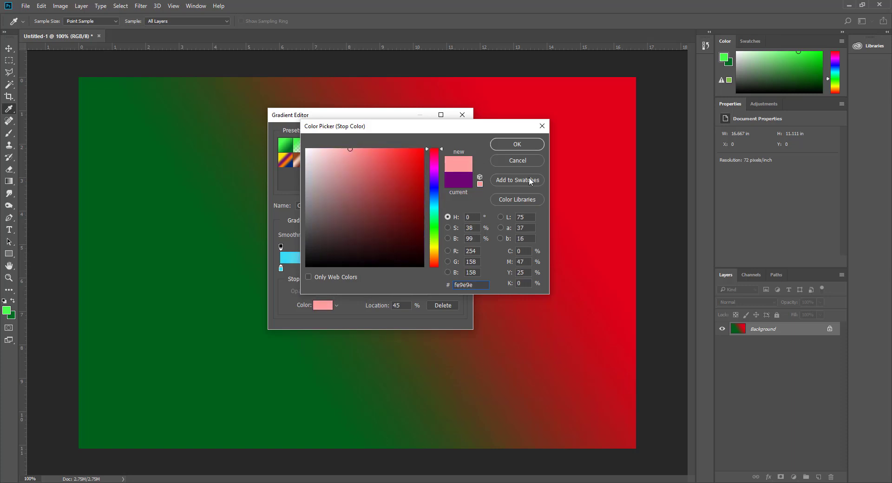
left_click(516, 138)
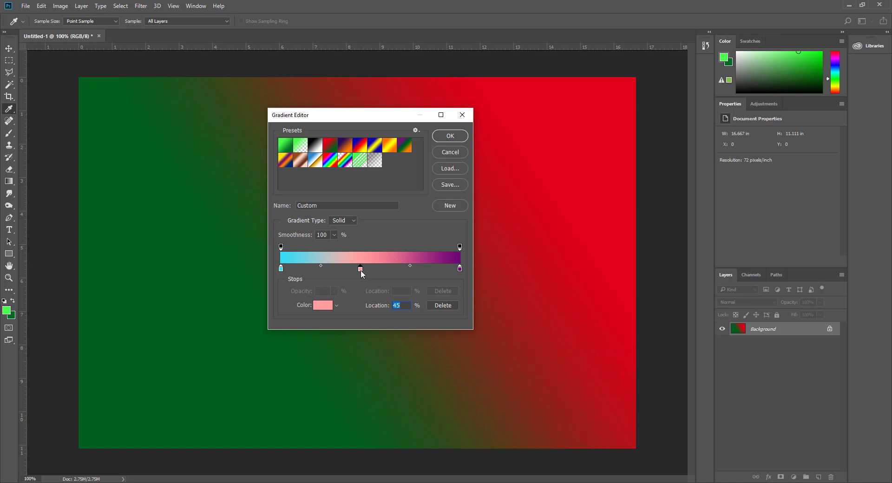
Step: Remove the pink stop and readjust the left stop to teal 3abdd0
key("BackSpace")
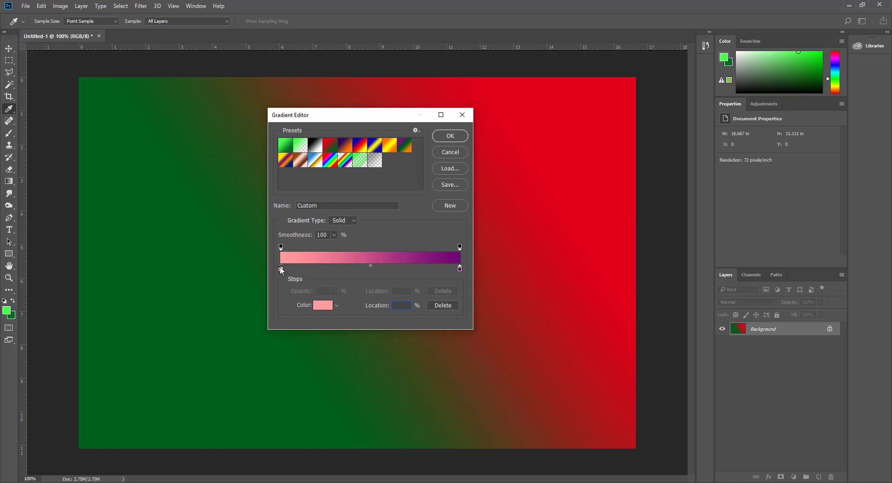
double_click(281, 269)
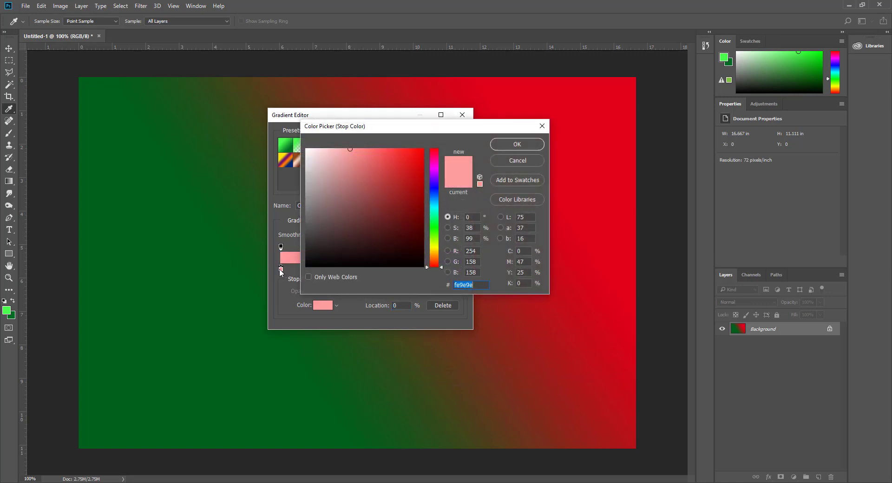
left_click_drag(436, 182, 436, 205)
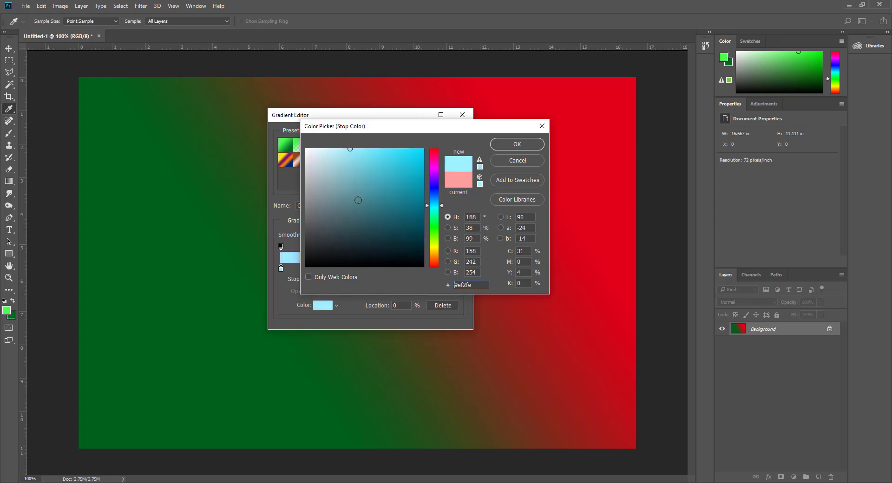
mouse_move(358, 201)
left_mouse_down()
mouse_move(370, 148)
mouse_move(374, 158)
mouse_move(391, 159)
mouse_move(390, 174)
left_mouse_up()
left_click(513, 145)
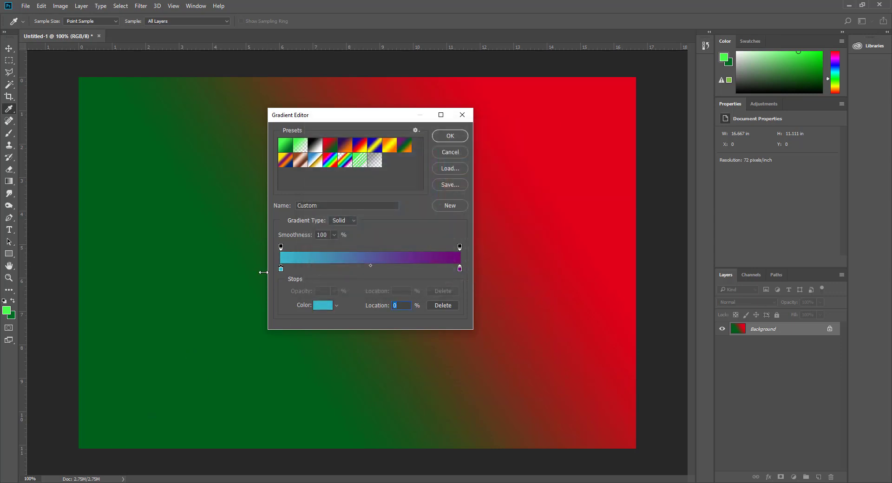
Step: Apply the gradient vertically, purple at the top fading to teal at the bottom
left_click(449, 136)
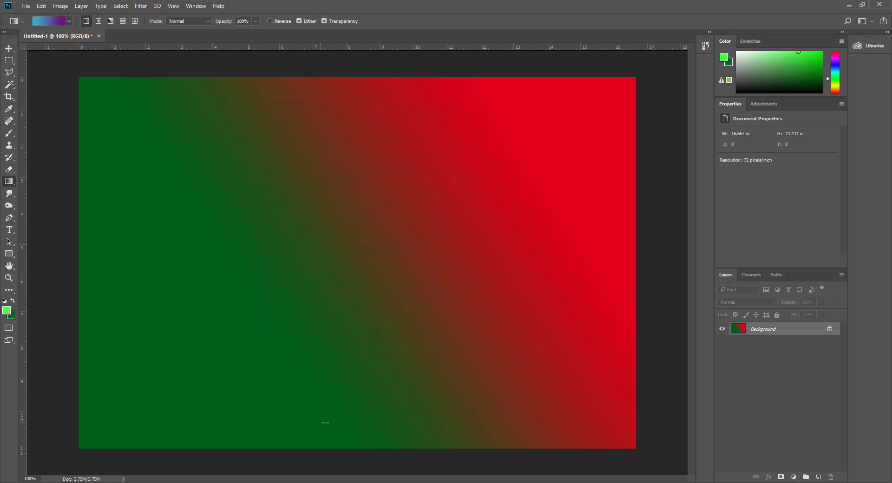
left_click_drag(329, 421, 339, 119)
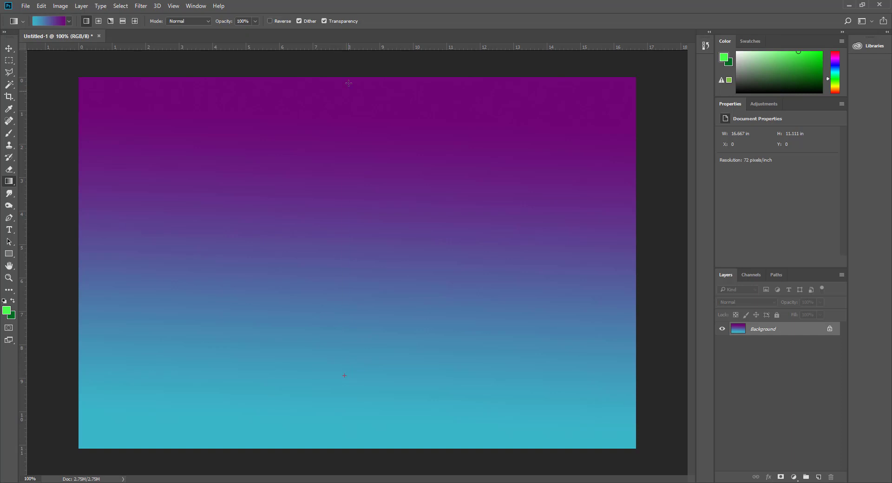
left_click_drag(348, 83, 348, 76)
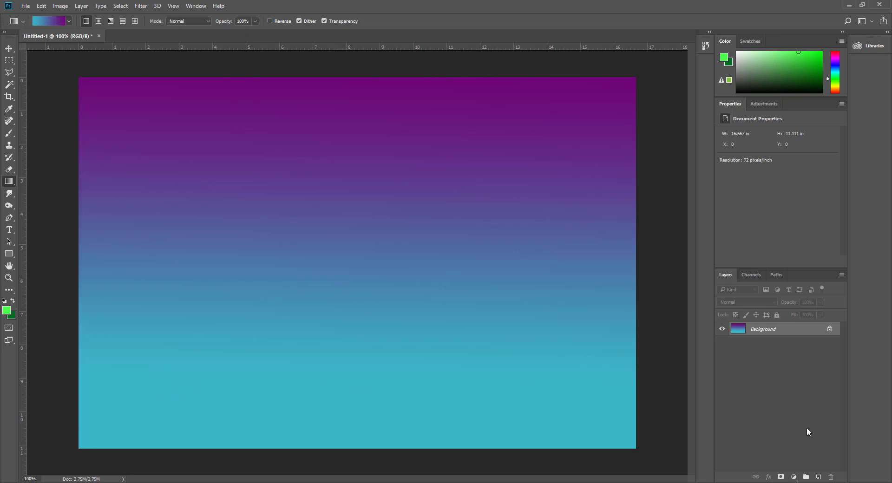
Step: Add two new layers named grass and sunshine
left_click(819, 478)
double_click(759, 329)
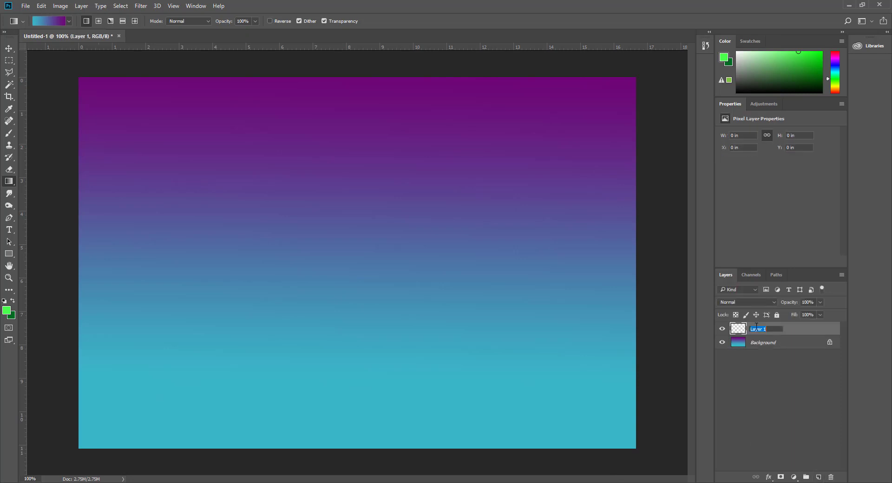
type("grass")
key("Return")
left_click(819, 477)
double_click(757, 329)
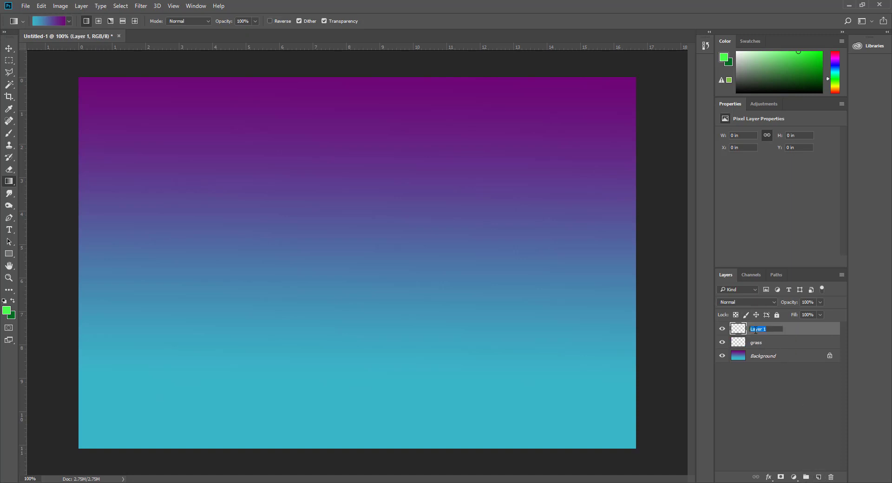
type("sunshine")
key("Return")
Step: Add a third new layer named cloud above sunshine
left_click(818, 478)
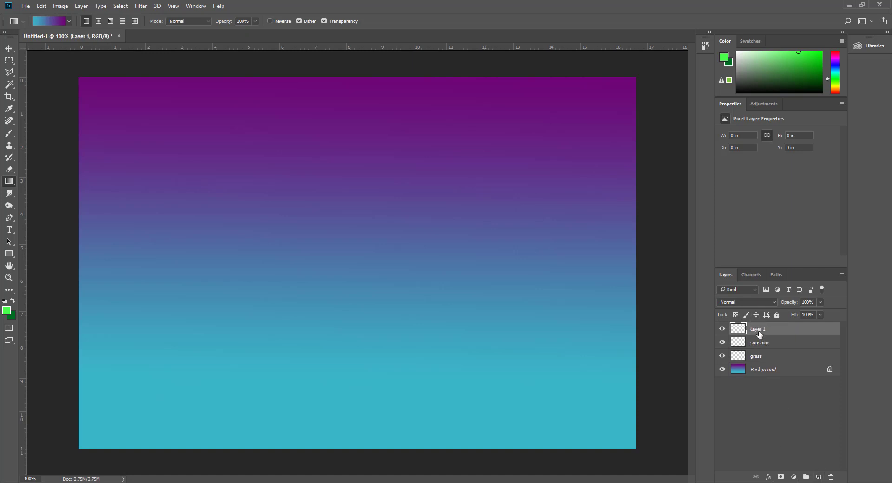
type("cloud")
key("Return")
left_click(8, 135)
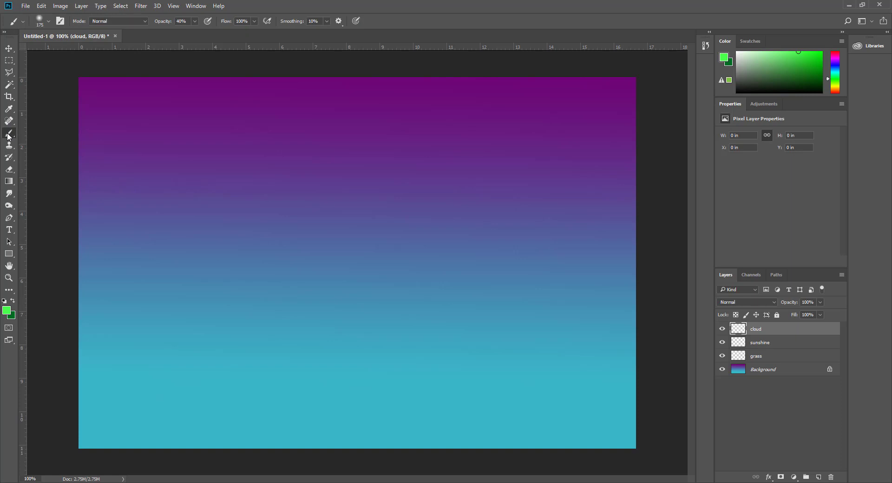
Step: Restore the Legacy Brushes set to the brush presets
left_click(49, 23)
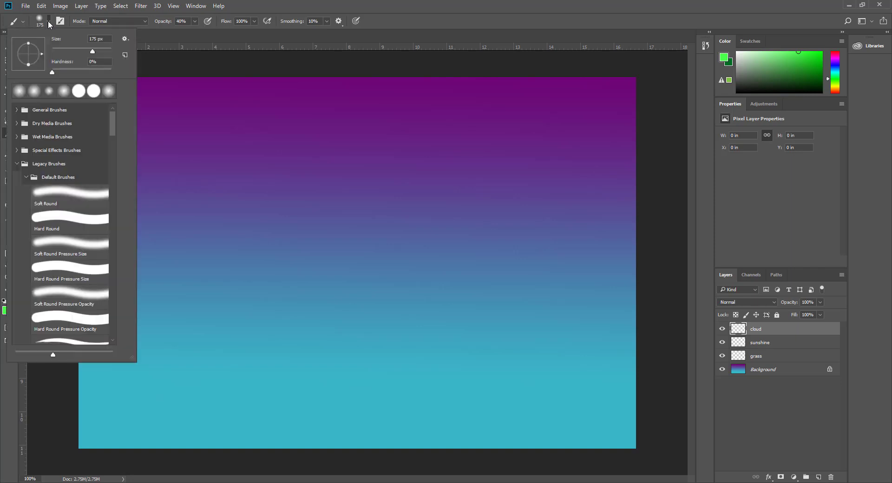
left_click(125, 39)
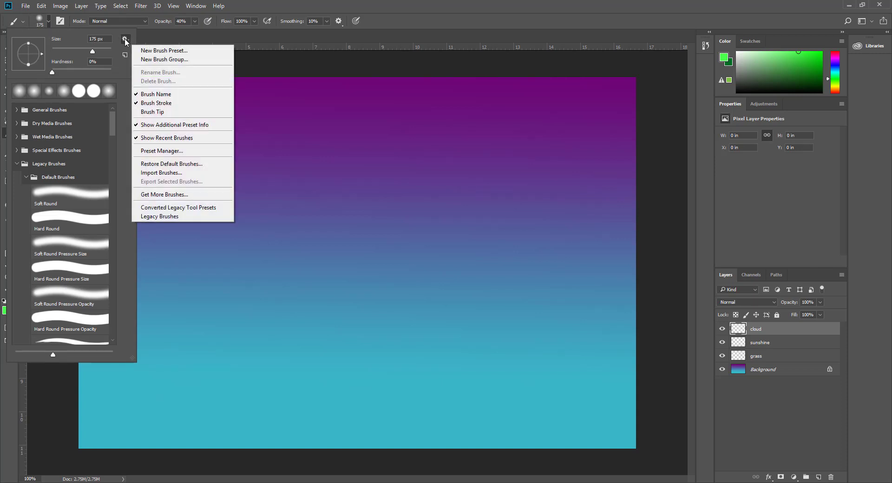
left_click(162, 217)
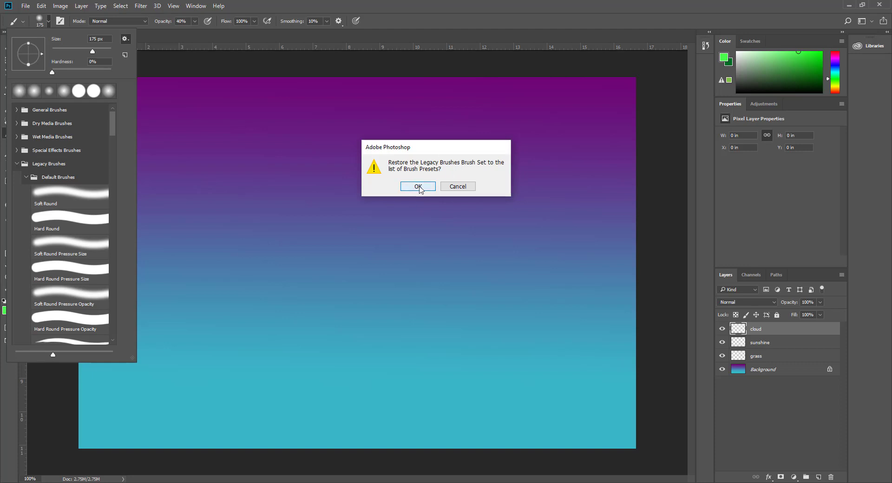
left_click(419, 187)
Step: Enlarge the brush list and browse the Legacy Brushes folders to the Dune Grass and Grass brushes
left_click(17, 164)
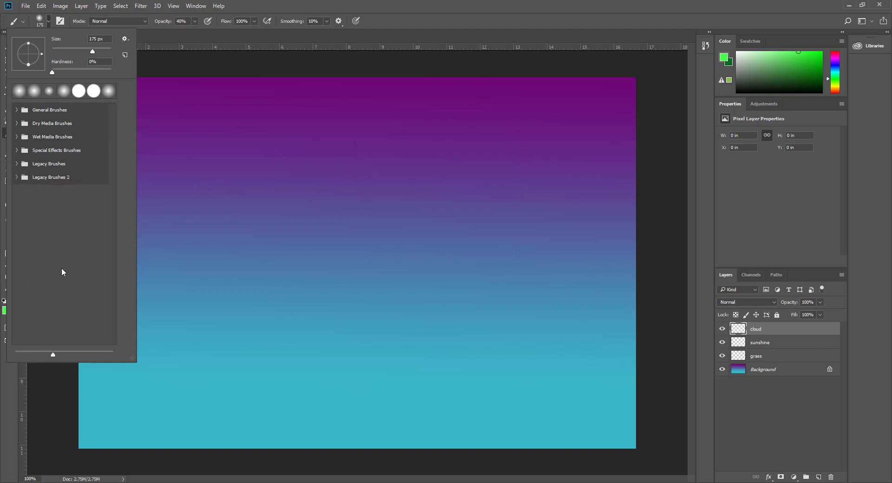
mouse_move(132, 361)
left_mouse_down()
mouse_move(137, 176)
mouse_move(139, 159)
mouse_move(150, 160)
left_mouse_up()
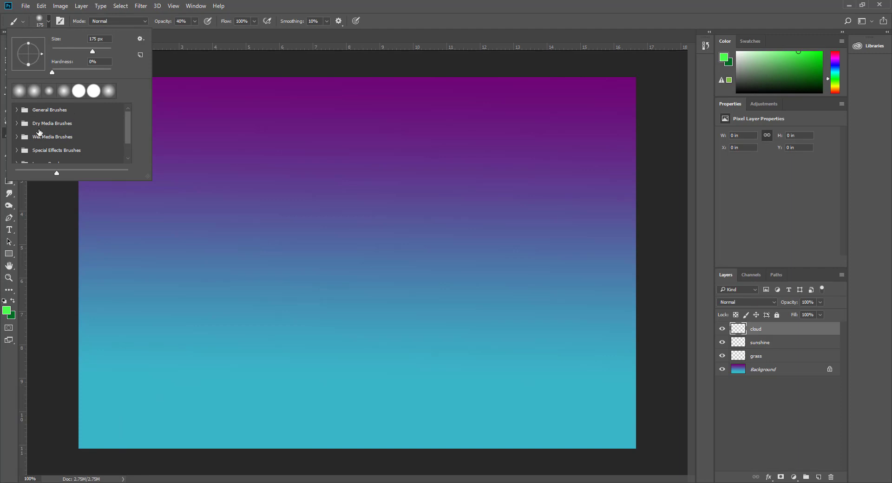
mouse_move(147, 178)
left_mouse_down()
mouse_move(136, 251)
mouse_move(142, 399)
left_mouse_up()
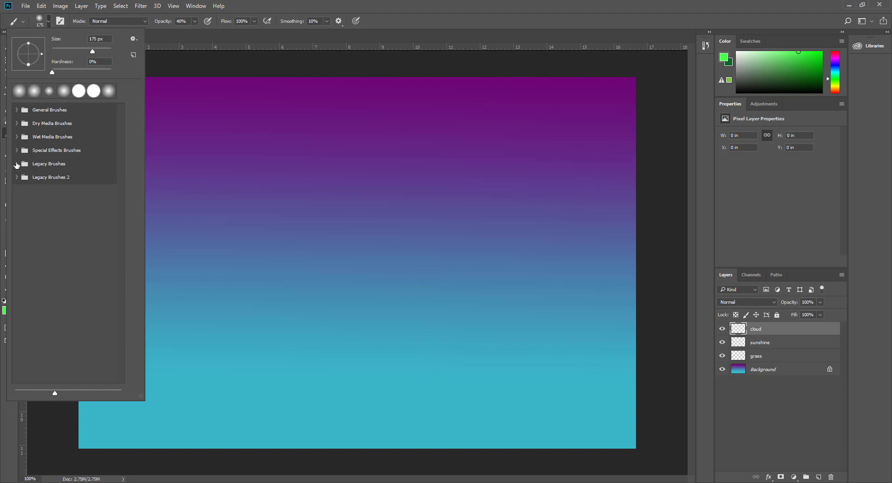
left_click(17, 164)
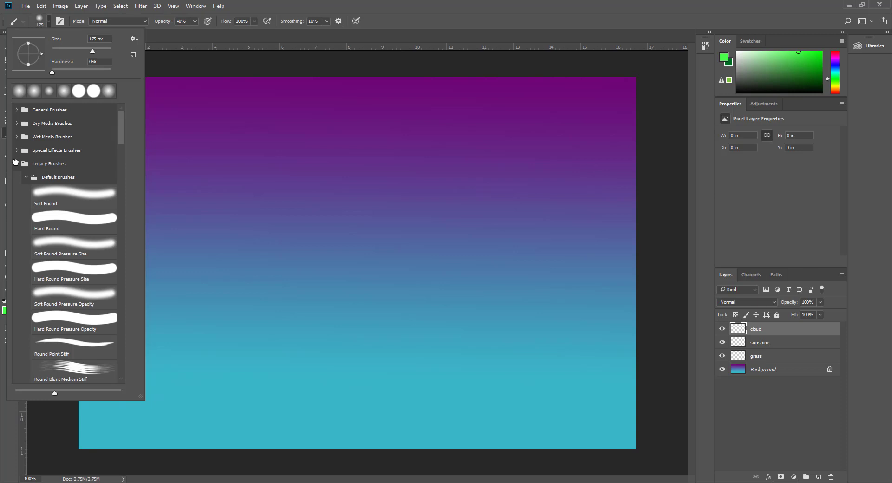
left_click(26, 177)
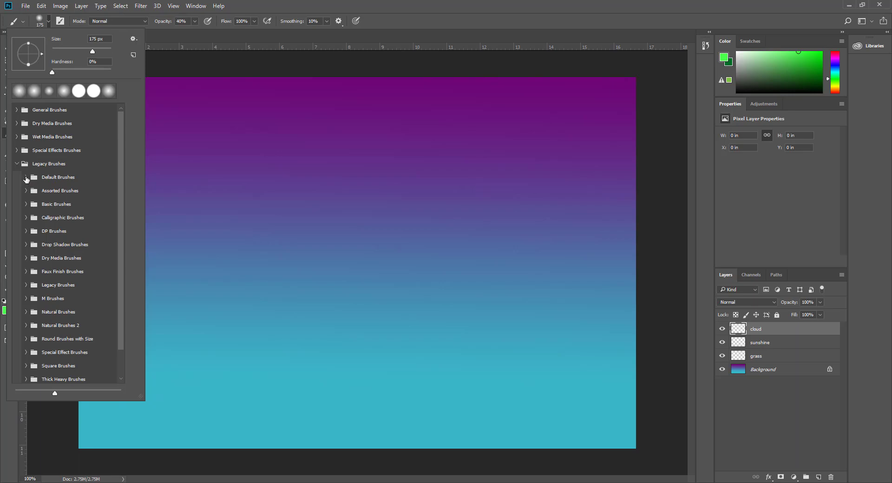
left_click(26, 178)
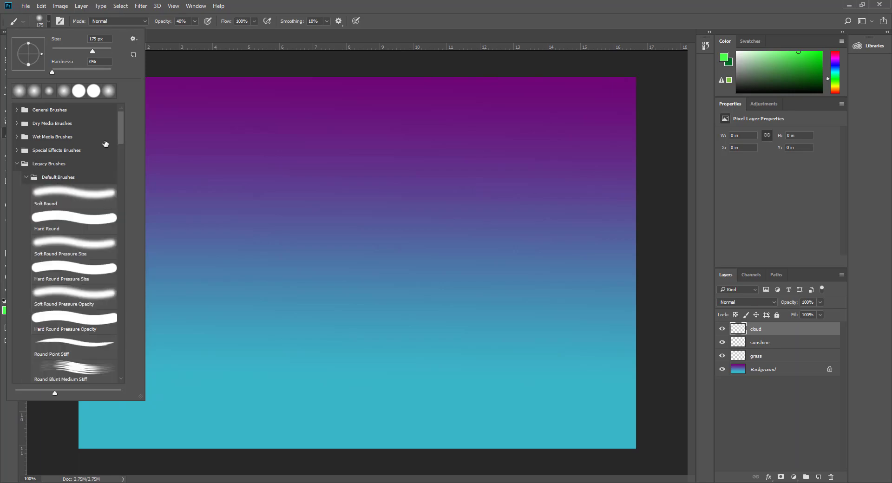
scroll(121, 122, "down", 2)
left_click_drag(122, 143, 140, 295)
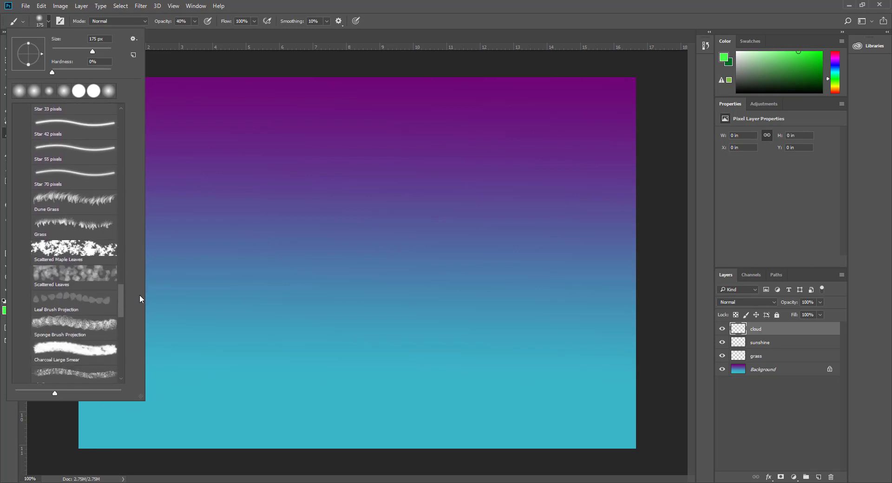
Step: Make the Grass brush active, paint two trial grass strokes, and undo both
left_click(66, 223)
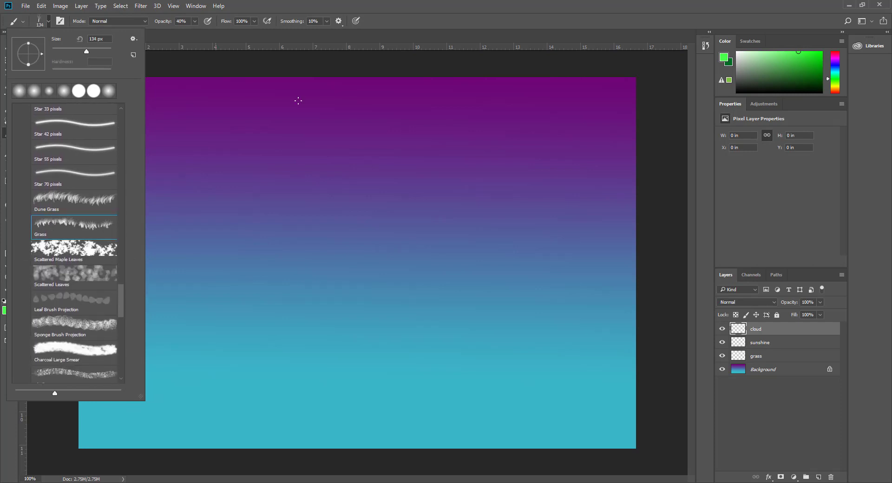
left_click(360, 2)
mouse_move(235, 272)
left_mouse_down()
mouse_move(566, 307)
mouse_move(441, 291)
left_mouse_up()
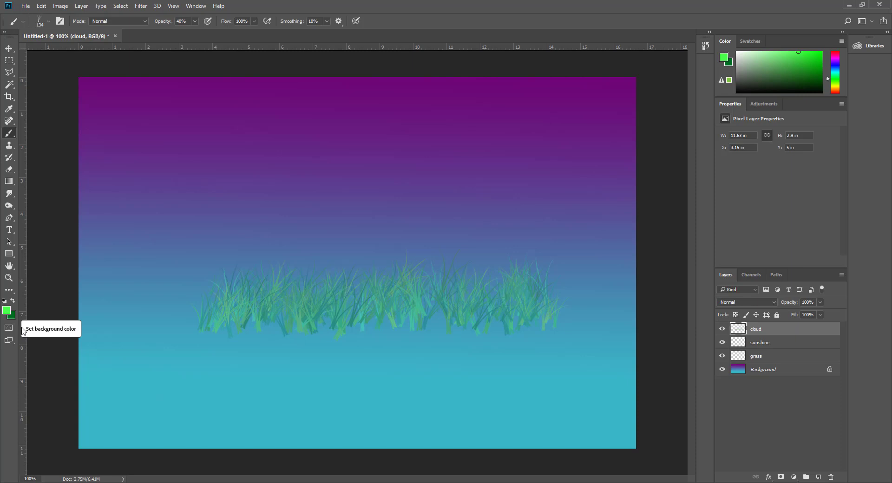
key("ctrl+z")
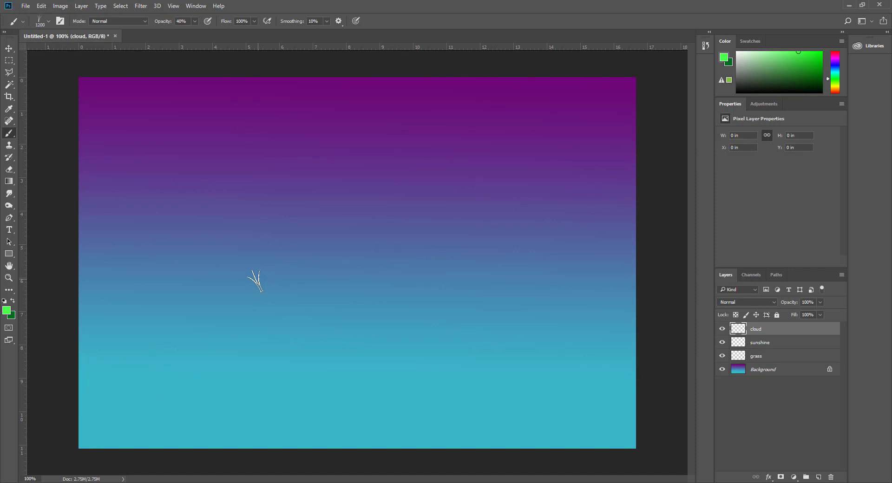
mouse_move(58, 328)
left_mouse_down()
mouse_move(112, 329)
mouse_move(561, 333)
left_mouse_up()
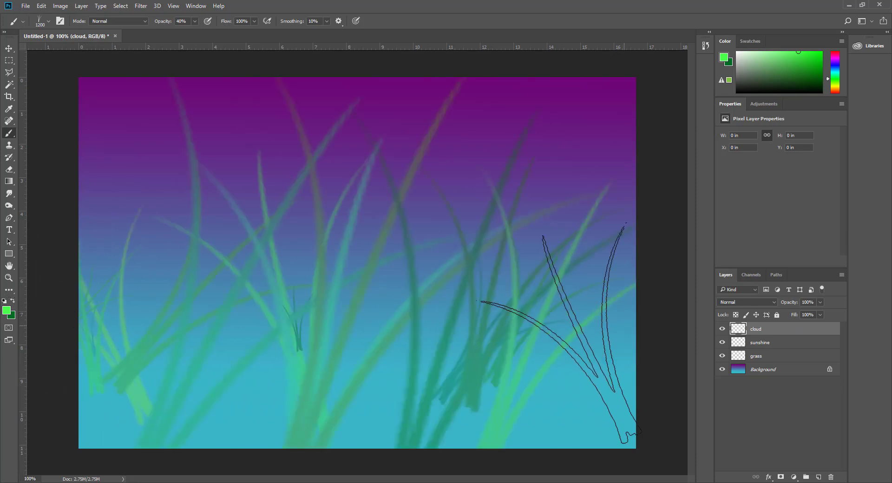
key("ctrl+z")
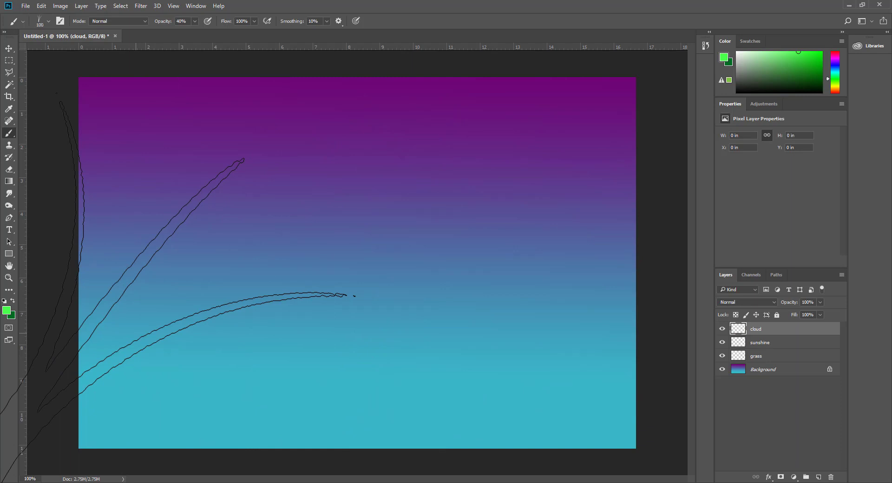
Step: Set the foreground colour to #003501 and the background colour to #001708
left_click(7, 311)
left_click_drag(420, 223, 425, 242)
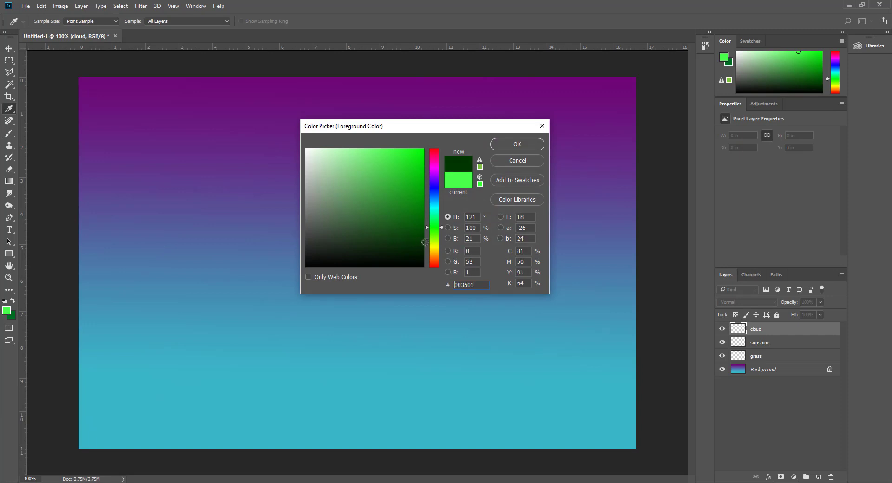
left_click(519, 145)
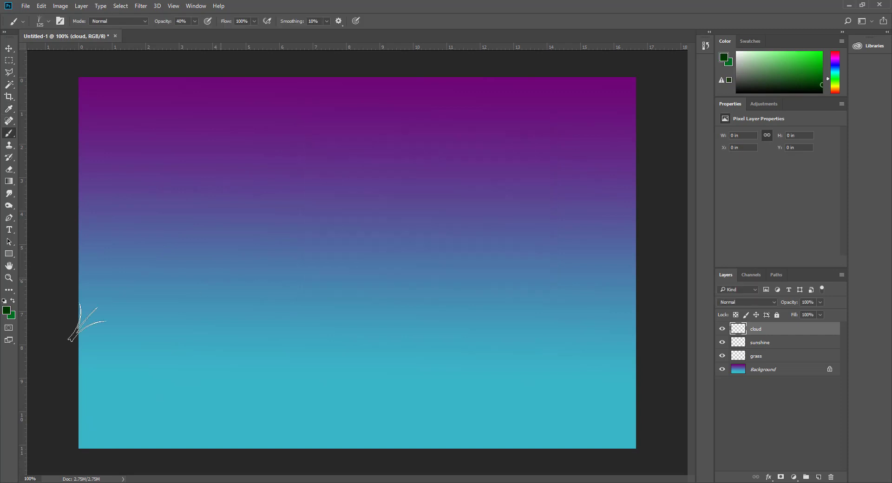
left_click(13, 317)
left_click_drag(313, 251, 429, 256)
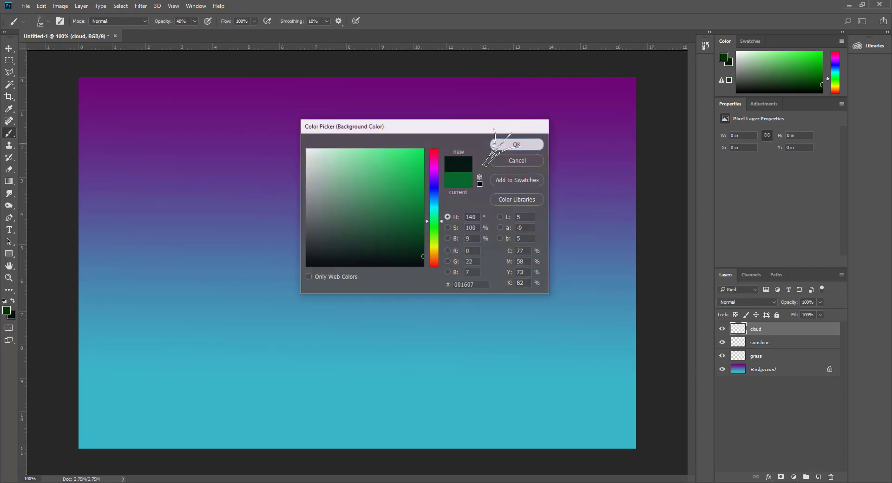
left_click(518, 144)
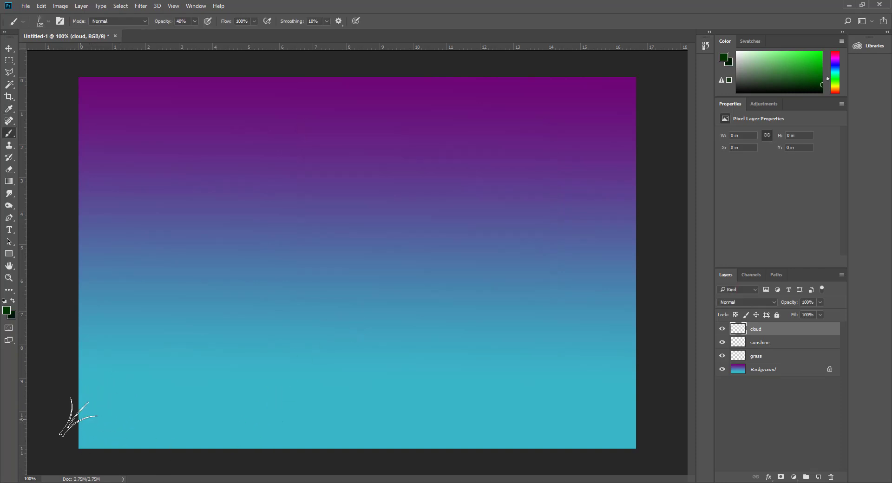
Step: Paint a trial grass stroke, undo it, and target the grass layer
mouse_move(74, 426)
left_mouse_down()
mouse_move(548, 428)
mouse_move(602, 467)
mouse_move(538, 424)
mouse_move(368, 439)
mouse_move(549, 421)
mouse_move(102, 437)
mouse_move(408, 442)
left_mouse_up()
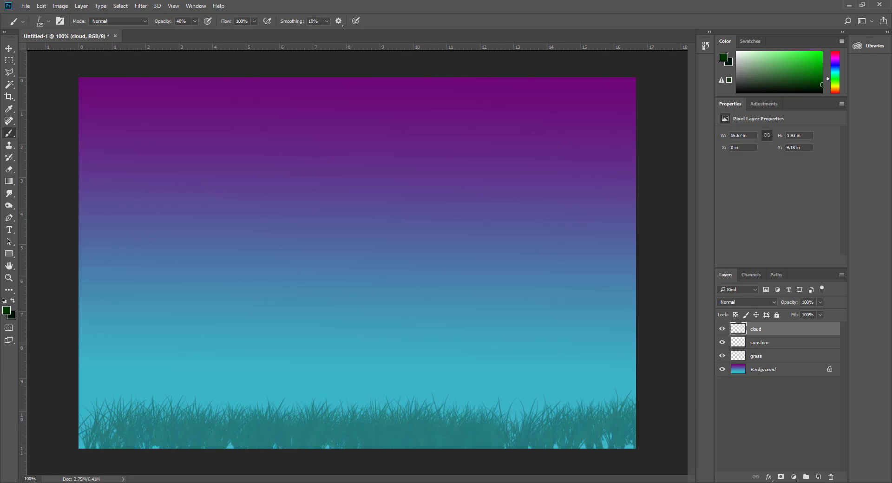
key("ctrl+z")
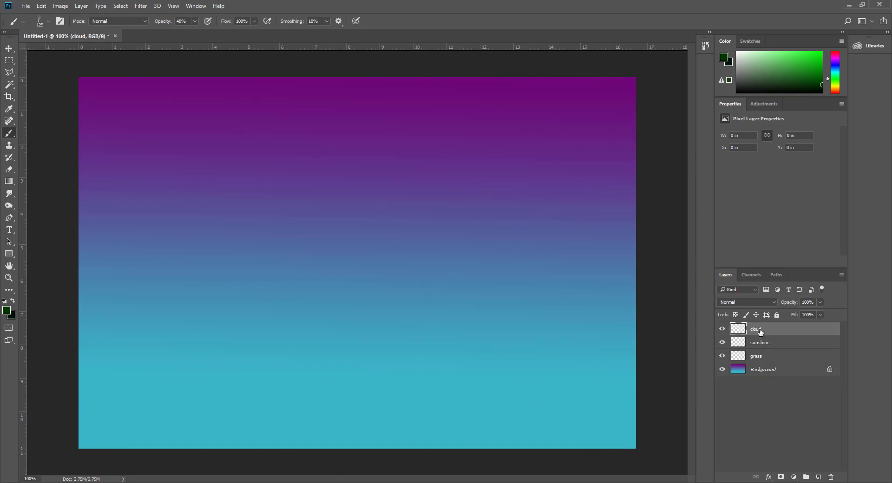
left_click(758, 358)
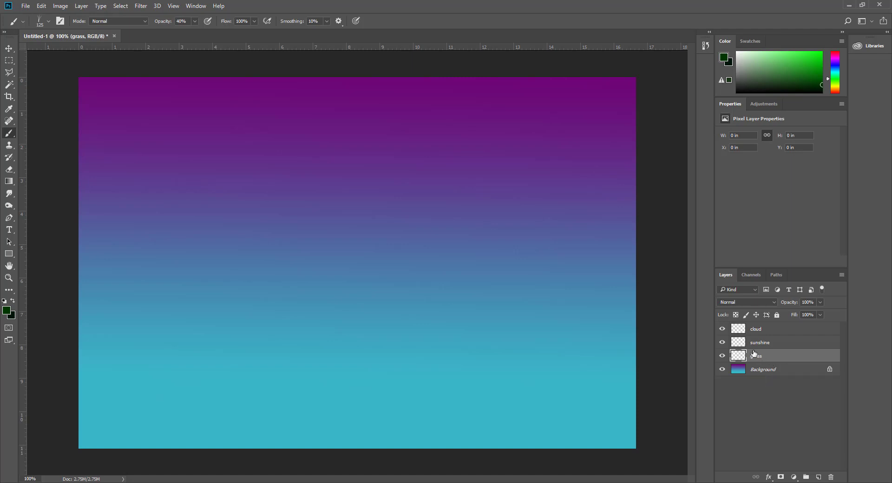
Step: Set the foreground colour to black #000000, test a grass stroke, and undo it
left_click_drag(756, 342, 789, 342)
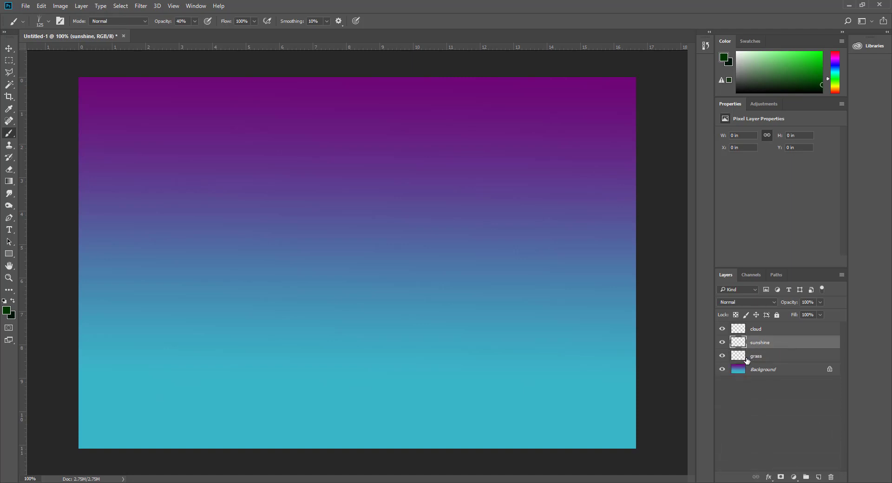
left_click(7, 311)
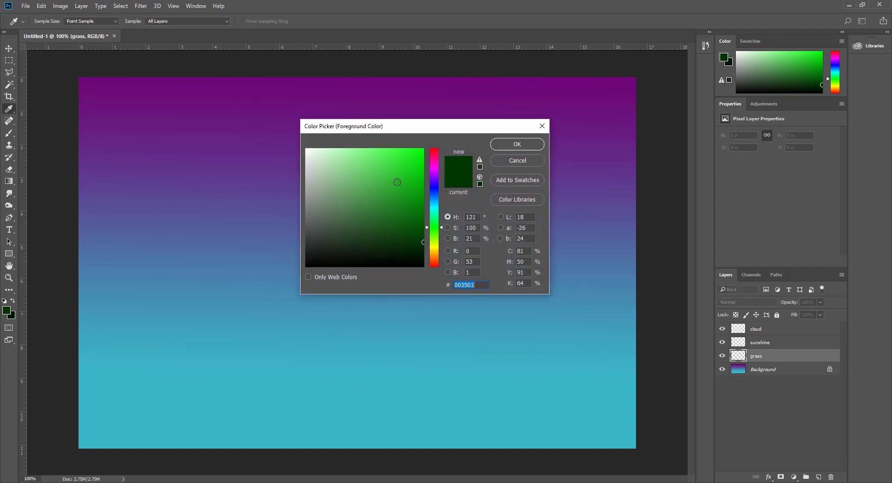
left_click_drag(413, 250, 423, 267)
left_click(527, 145)
key("b")
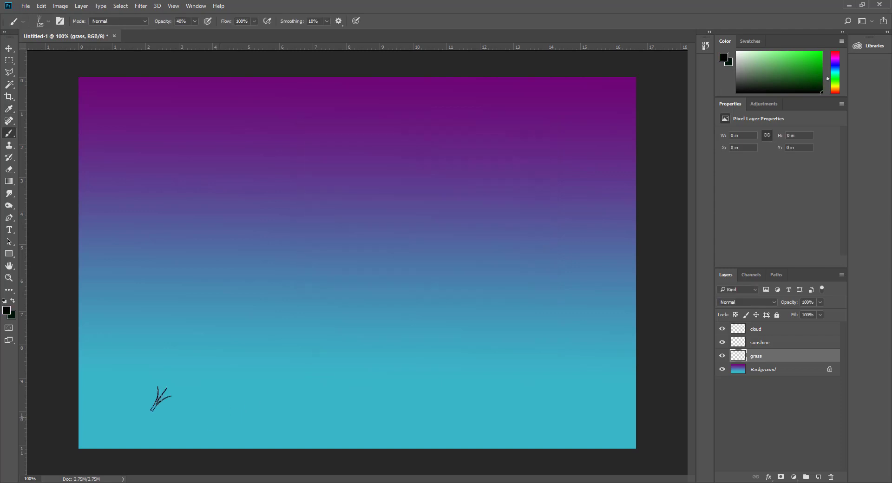
mouse_move(158, 395)
left_mouse_down()
mouse_move(426, 391)
mouse_move(98, 401)
mouse_move(579, 404)
left_mouse_up()
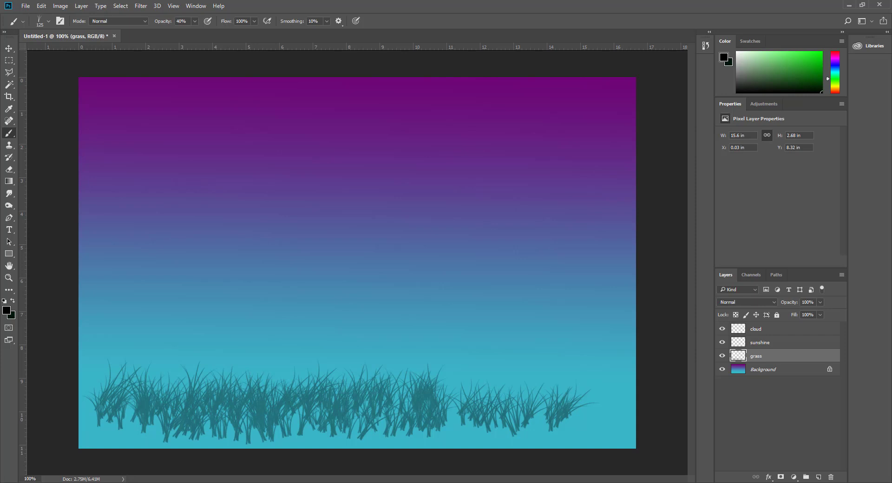
key("ctrl+z")
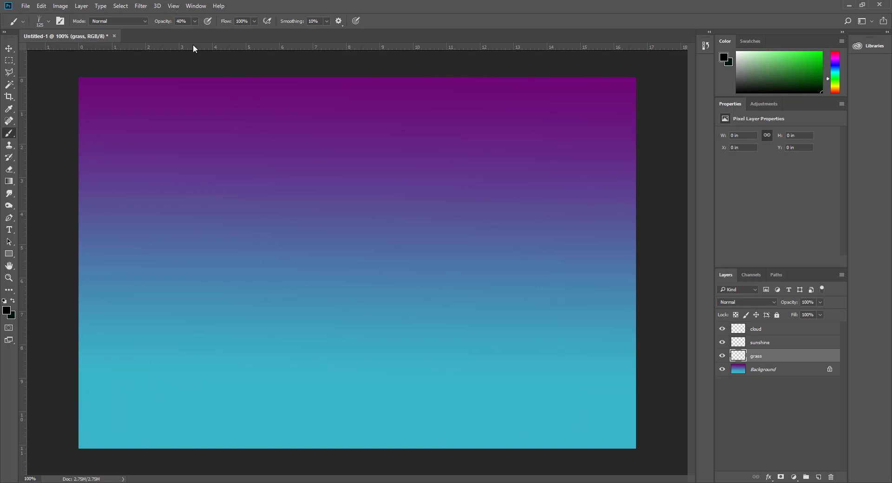
Step: Raise brush opacity from 40% to 100%, paint dark grass trials, then undo them
left_click(195, 21)
left_click(392, 2)
left_click_drag(280, 367, 437, 372)
left_click_drag(316, 386, 420, 379)
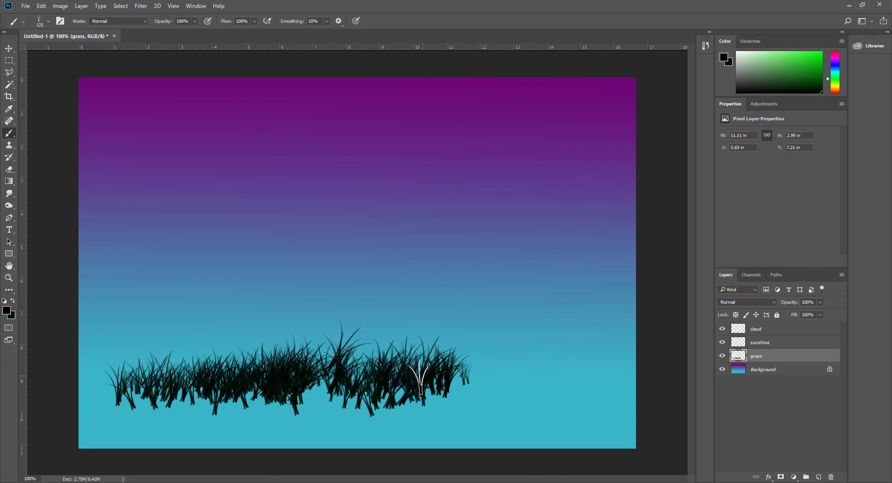
key("ctrl+alt+z")
key("ctrl+alt+z")
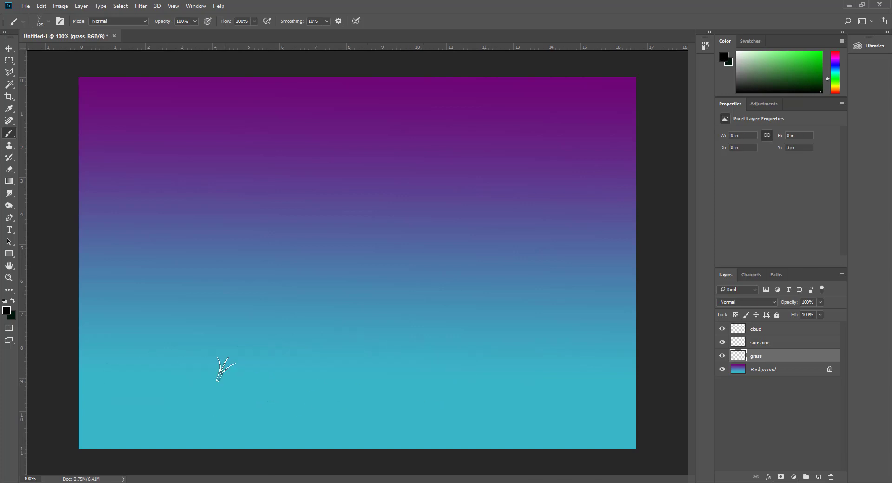
Step: Pick a dark green and paint grass along the canvas bottom, filling the right and left corner gaps
left_click(7, 310)
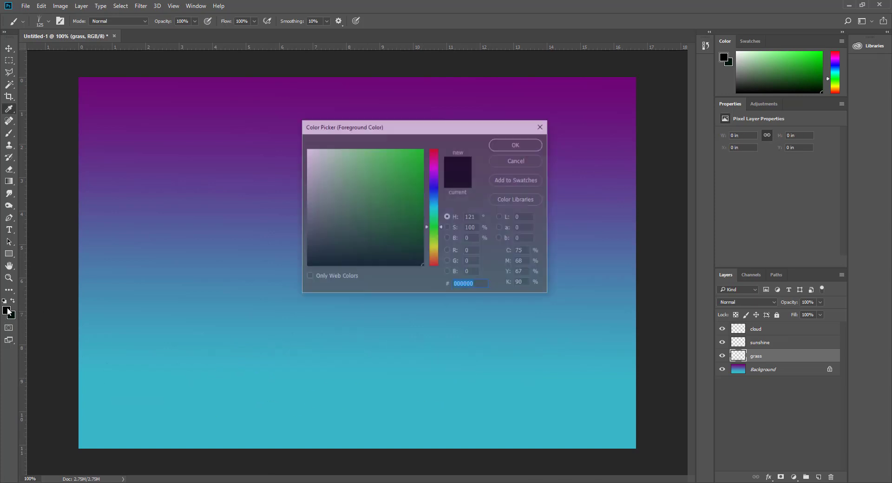
left_click_drag(423, 227, 422, 237)
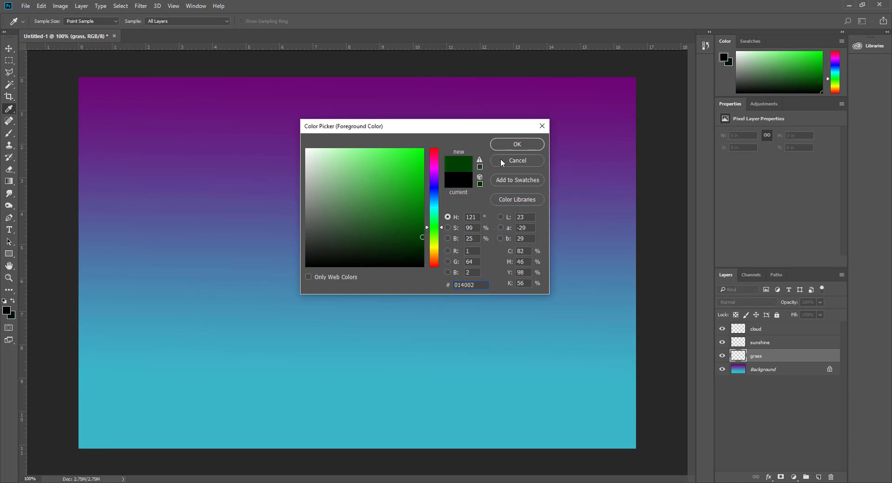
left_click(517, 145)
mouse_move(88, 416)
left_mouse_down()
mouse_move(692, 418)
mouse_move(738, 407)
mouse_move(581, 418)
mouse_move(665, 418)
mouse_move(558, 442)
mouse_move(149, 434)
mouse_move(266, 428)
mouse_move(86, 441)
mouse_move(183, 413)
left_mouse_up()
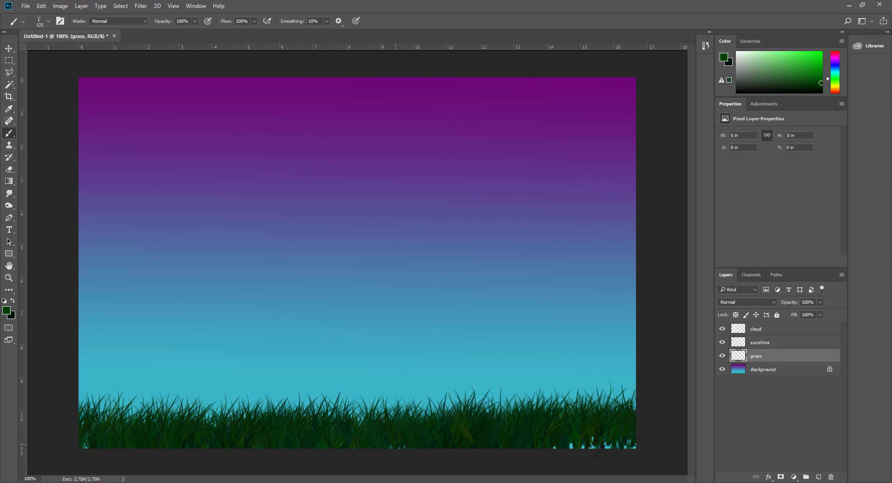
mouse_move(600, 446)
left_mouse_down()
mouse_move(687, 446)
mouse_move(529, 436)
mouse_move(632, 442)
mouse_move(565, 441)
mouse_move(639, 423)
left_mouse_up()
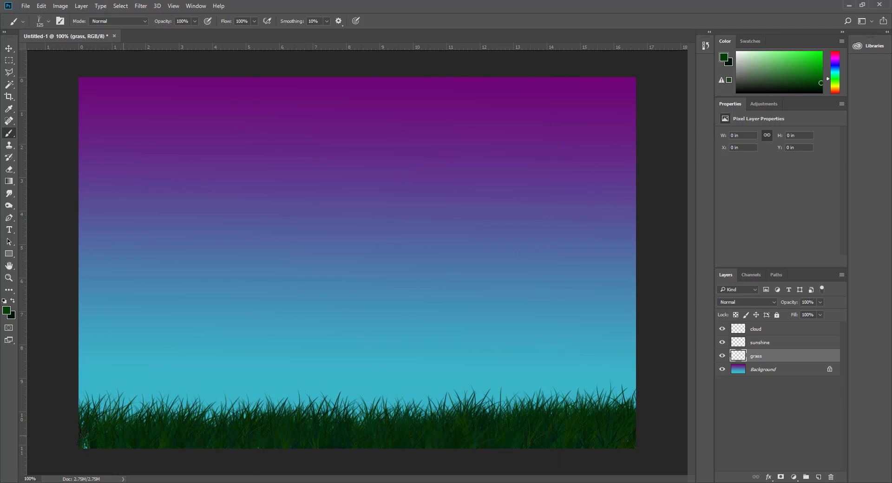
left_click(84, 436)
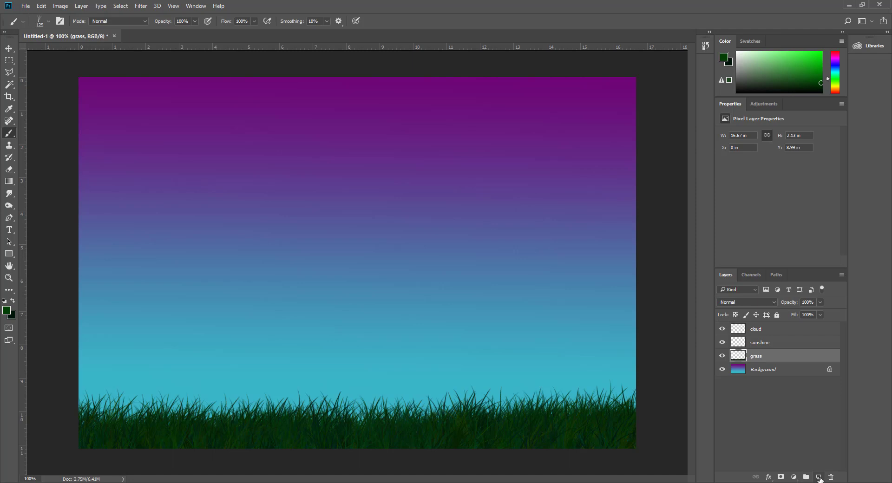
Step: Add a new layer above grass and name it hill
left_click(820, 477)
double_click(756, 356)
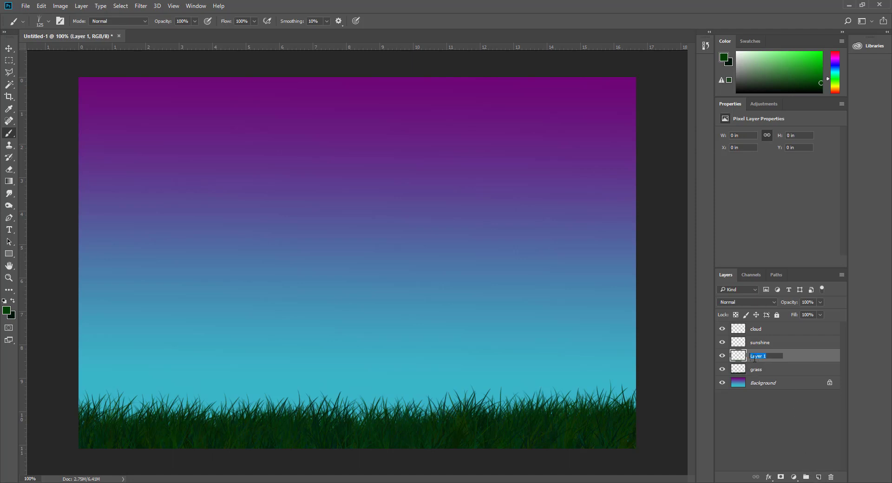
type("hill")
key("Return")
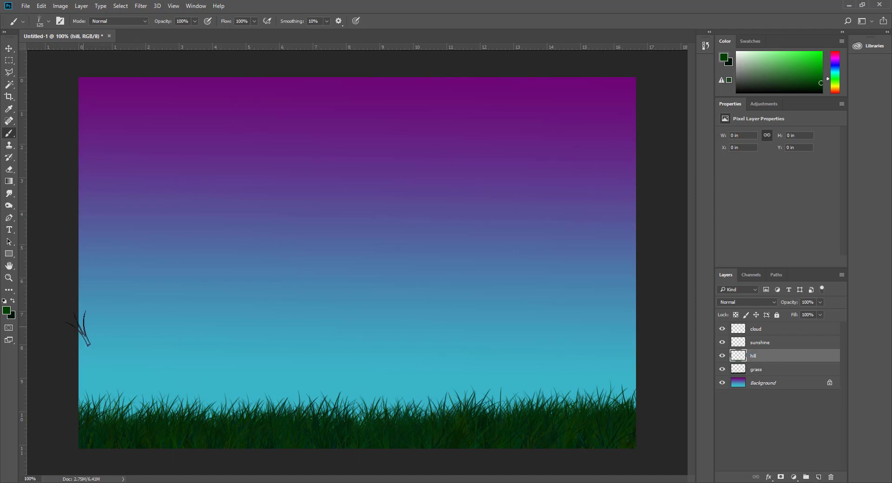
Step: Set the foreground to green 006302, move hill below grass, and paint a slope rising right
left_click(7, 310)
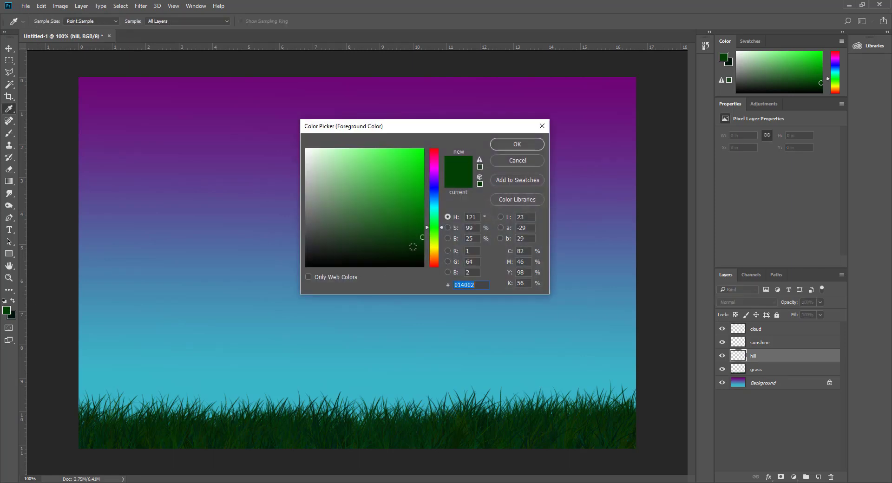
left_click_drag(424, 240, 425, 220)
left_click(513, 144)
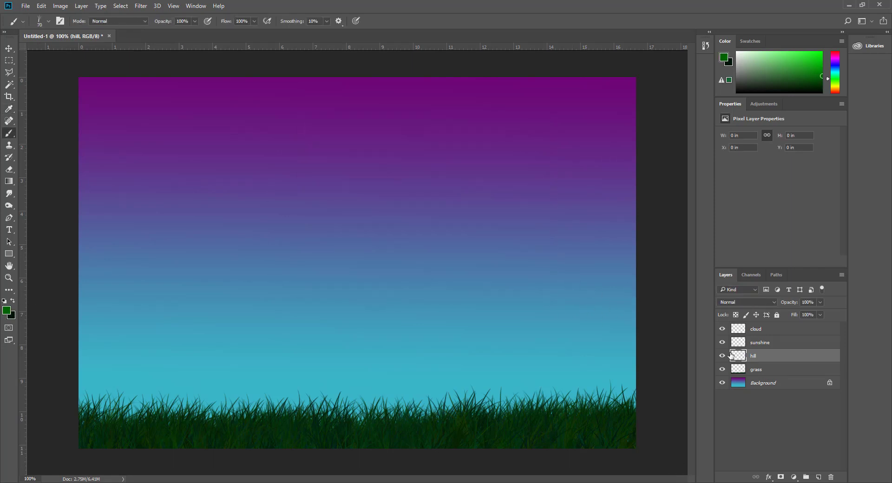
key("ctrl+bracketleft")
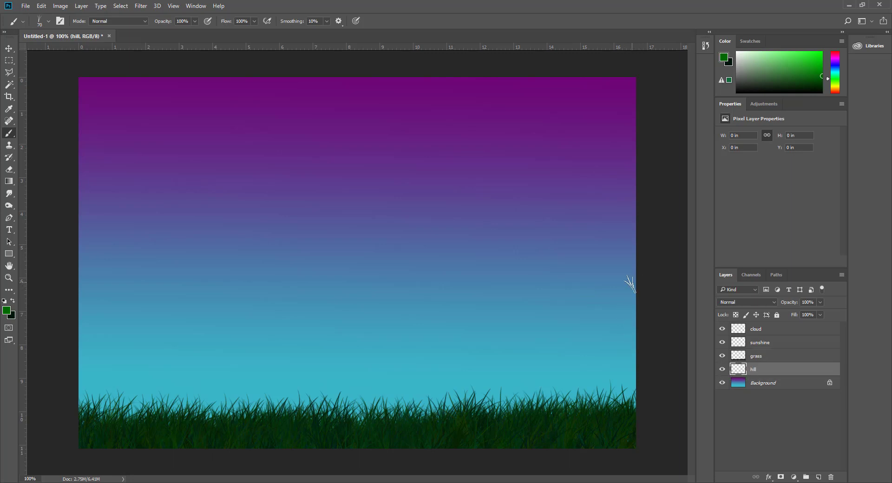
mouse_move(633, 290)
left_mouse_down()
mouse_move(470, 367)
mouse_move(448, 421)
left_mouse_up()
mouse_move(564, 335)
left_mouse_down()
mouse_move(467, 383)
mouse_move(663, 302)
mouse_move(553, 316)
mouse_move(453, 391)
mouse_move(578, 361)
mouse_move(458, 363)
mouse_move(429, 398)
mouse_move(382, 410)
mouse_move(469, 393)
mouse_move(399, 390)
mouse_move(422, 401)
mouse_move(489, 385)
mouse_move(404, 411)
mouse_move(612, 403)
mouse_move(407, 419)
mouse_move(648, 383)
mouse_move(632, 396)
mouse_move(583, 386)
mouse_move(638, 324)
mouse_move(615, 307)
mouse_move(410, 406)
mouse_move(537, 364)
mouse_move(405, 408)
mouse_move(594, 367)
mouse_move(468, 413)
mouse_move(568, 404)
mouse_move(536, 391)
mouse_move(607, 387)
mouse_move(685, 367)
mouse_move(631, 365)
mouse_move(646, 397)
mouse_move(519, 376)
mouse_move(467, 398)
mouse_move(588, 351)
mouse_move(605, 368)
mouse_move(590, 383)
mouse_move(670, 364)
mouse_move(625, 323)
mouse_move(642, 317)
mouse_move(647, 300)
mouse_move(595, 319)
mouse_move(563, 345)
mouse_move(545, 331)
mouse_move(550, 350)
mouse_move(627, 346)
mouse_move(606, 363)
mouse_move(516, 394)
mouse_move(575, 363)
mouse_move(403, 402)
mouse_move(500, 404)
mouse_move(365, 424)
mouse_move(530, 416)
mouse_move(626, 392)
mouse_move(498, 406)
mouse_move(502, 360)
left_mouse_up()
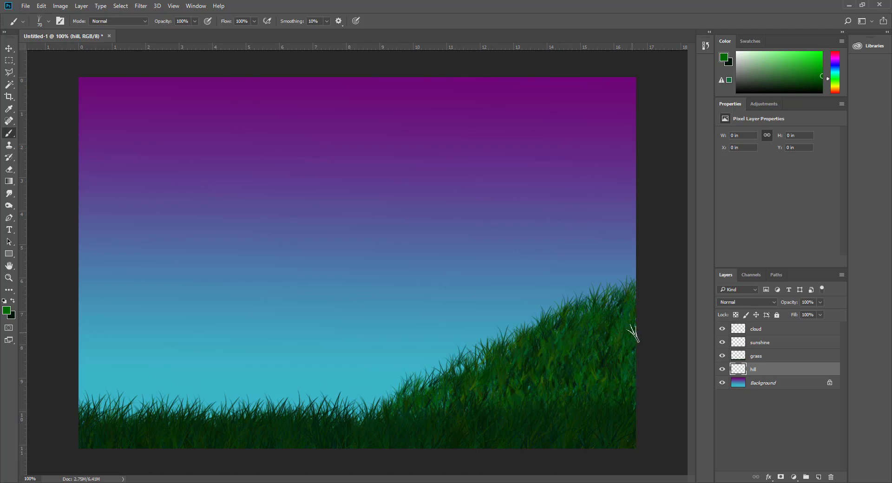
left_click_drag(759, 370, 760, 355)
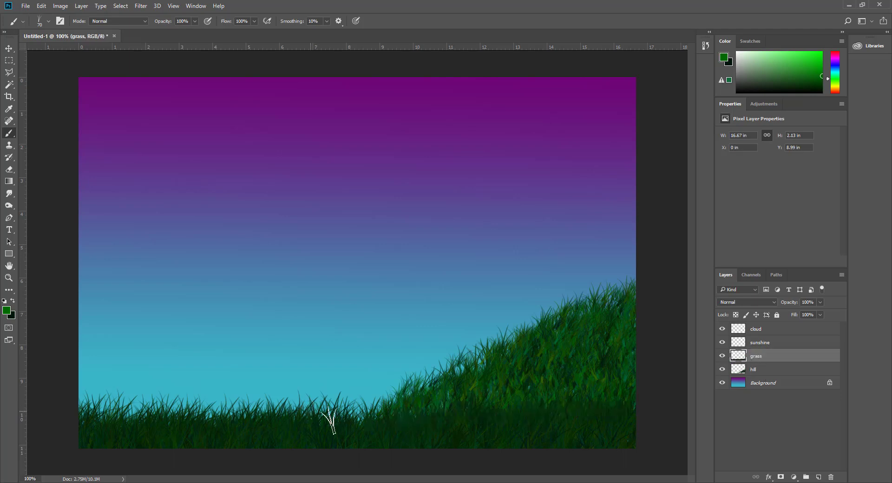
Step: Undo the stray grass dab and make the sunshine layer active
left_click(501, 385)
key("ctrl+z")
left_click(768, 372)
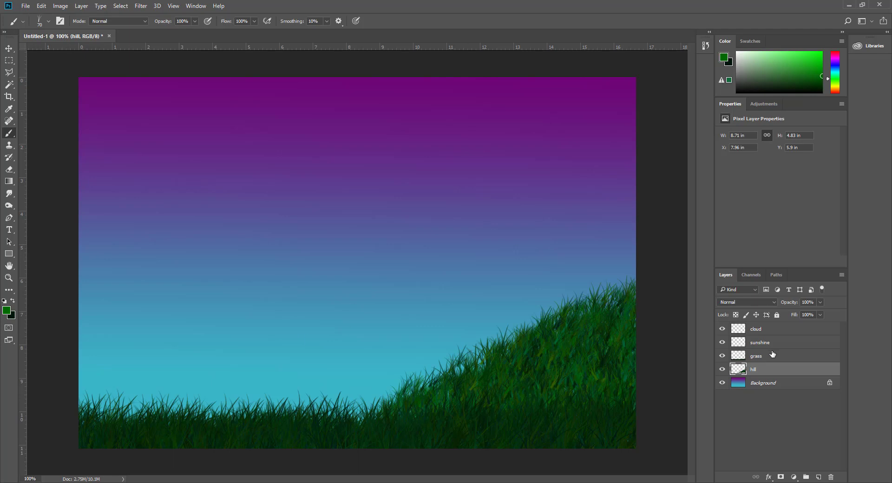
left_click(759, 345)
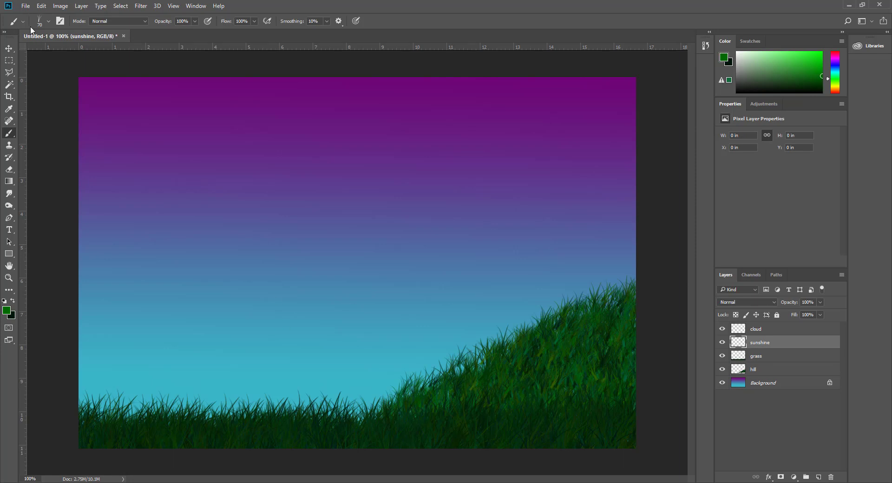
Step: Choose the Soft Round brush from General Brushes, undoing a green test dab
left_click(48, 22)
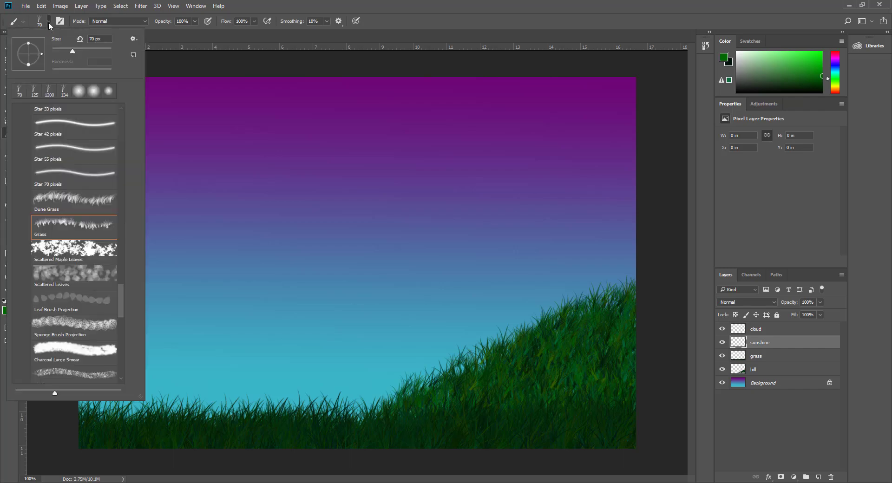
left_click_drag(122, 296, 127, 109)
left_click(63, 197)
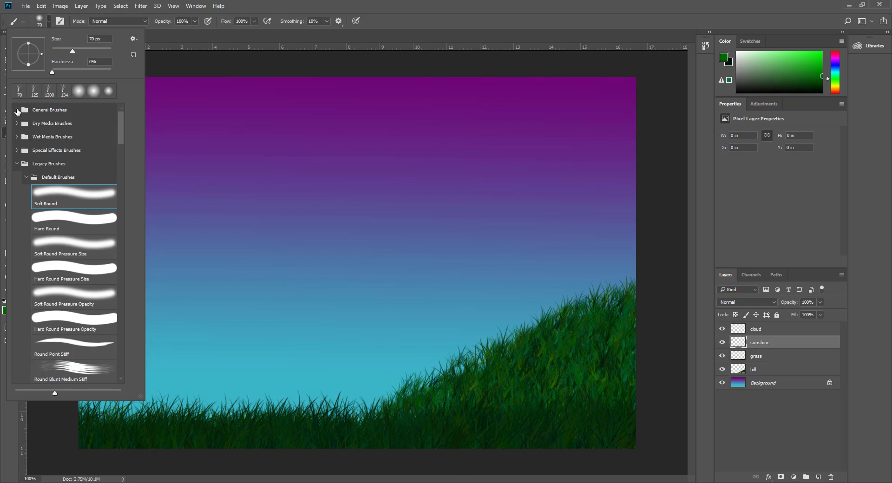
left_click(17, 110)
left_click(80, 127)
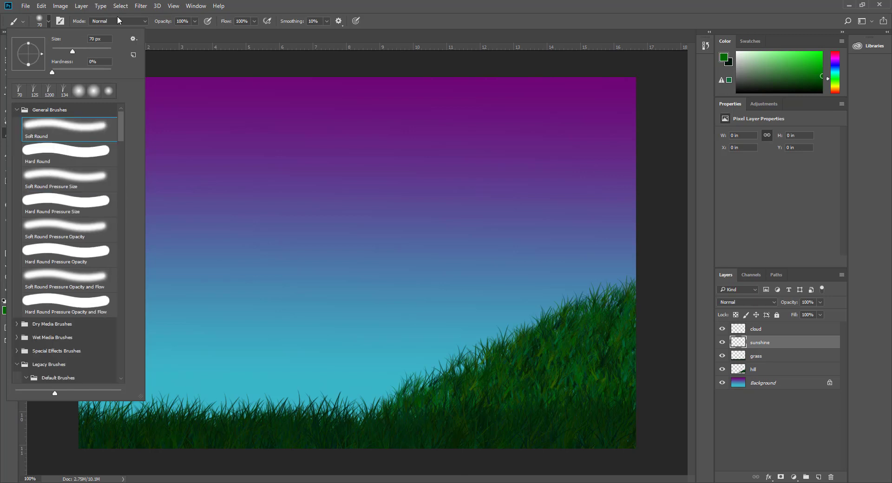
left_click(243, 8)
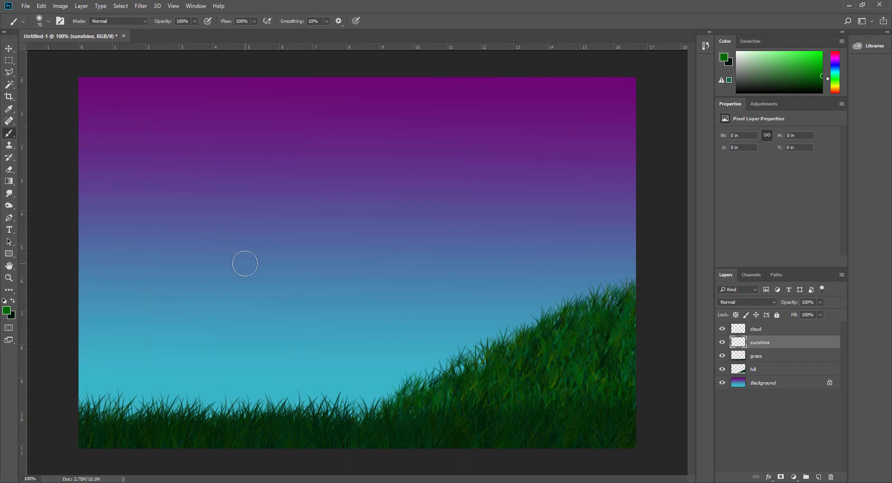
left_click(245, 264)
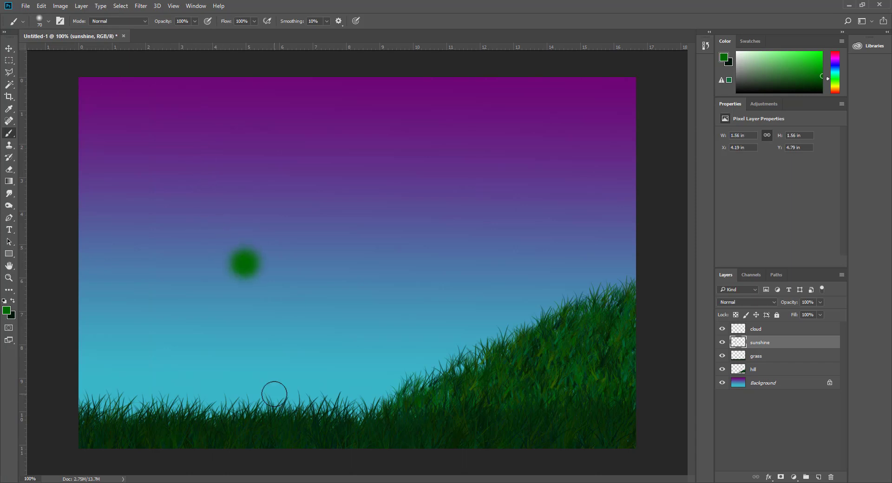
key("ctrl+z")
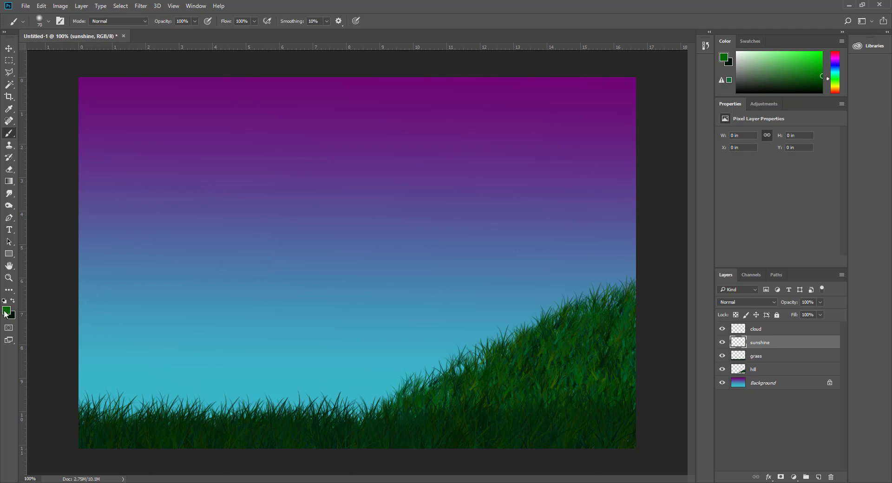
Step: Set the foreground colour to bright yellow ebe926, undoing a trial sun stroke
left_click(6, 311)
left_click_drag(435, 222, 437, 251)
left_click(406, 159)
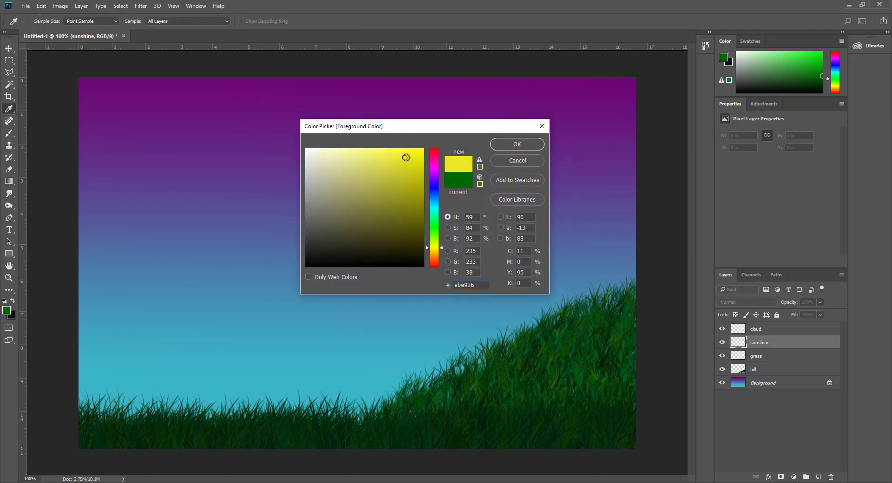
left_click(518, 144)
key("b")
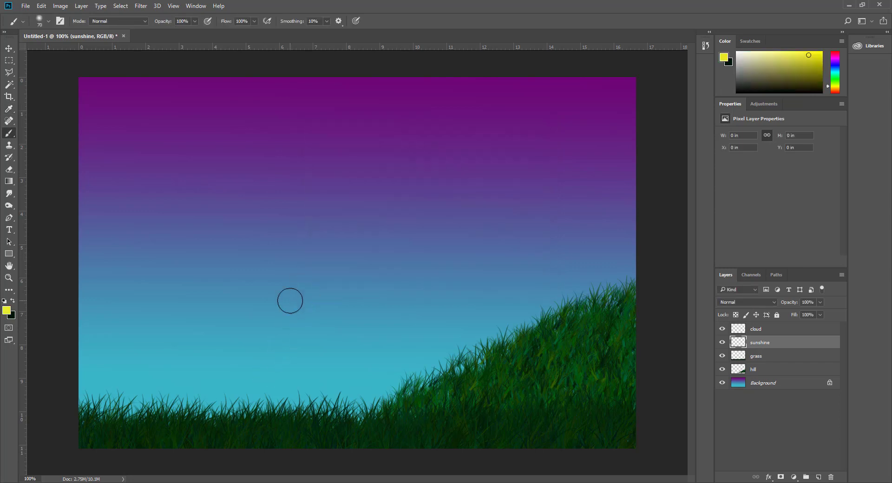
mouse_move(218, 219)
left_mouse_down()
mouse_move(189, 308)
mouse_move(262, 328)
mouse_move(272, 259)
mouse_move(220, 236)
mouse_move(205, 297)
mouse_move(248, 260)
mouse_move(216, 298)
left_mouse_up()
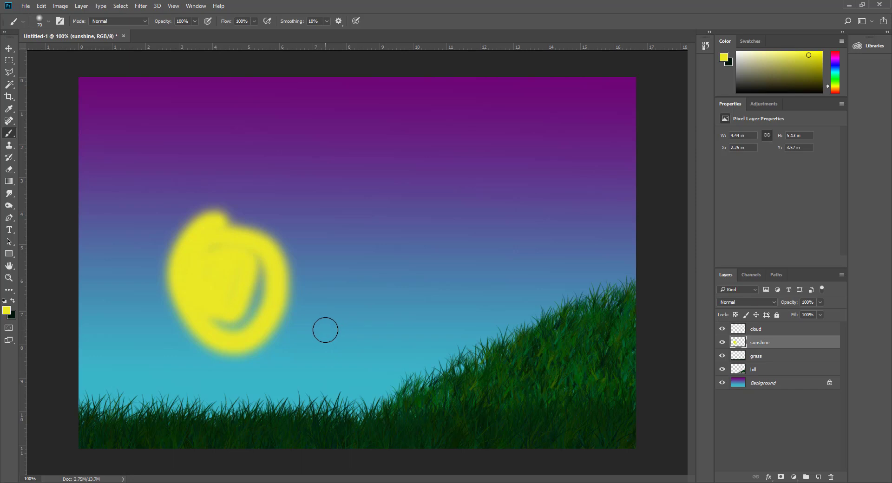
key("ctrl+z")
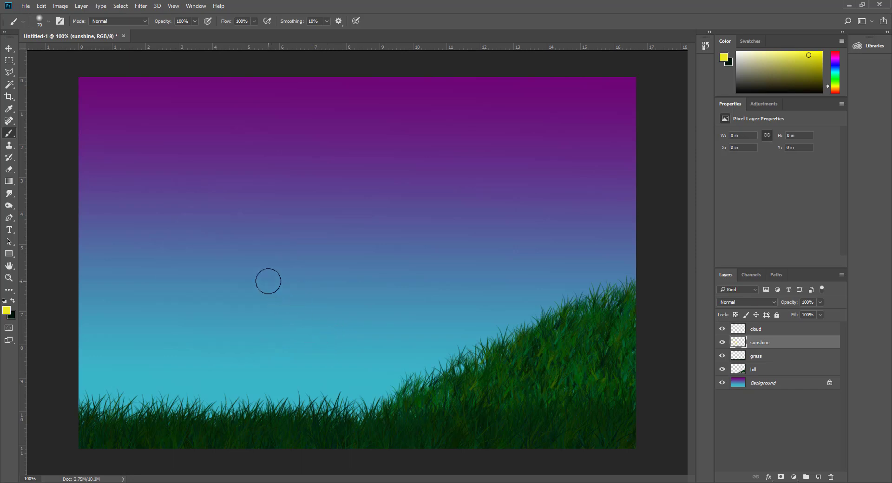
Step: Enlarge the brush to 600 px, clear the trial sun, and move sunshine beneath hill
key("bracketright")
key("bracketright")
key("bracketright")
key("bracketright")
key("bracketright")
key("bracketright")
key("bracketright")
key("bracketright")
key("bracketright")
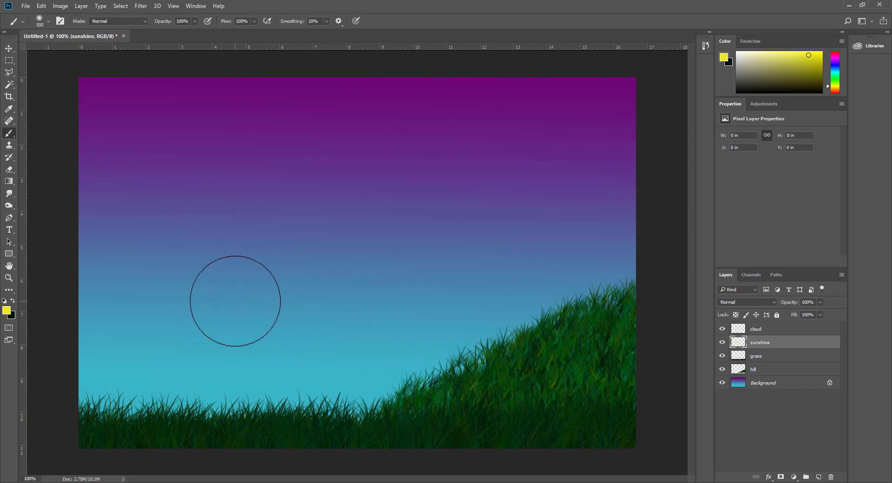
key("bracketright")
key("bracketright")
key("bracketright")
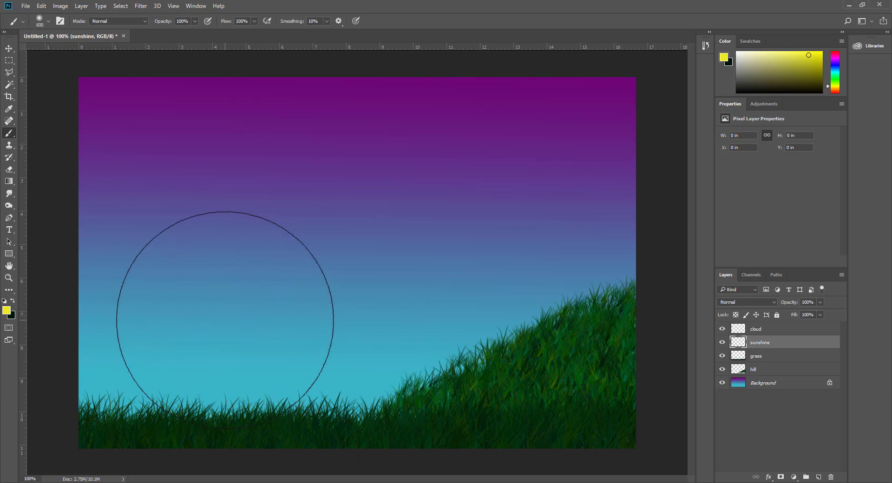
left_click_drag(225, 320, 223, 319)
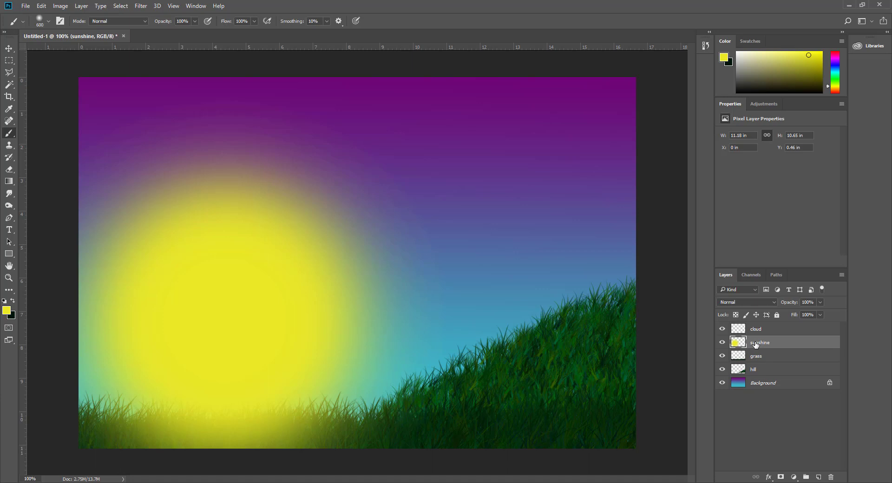
left_click_drag(756, 344, 757, 363)
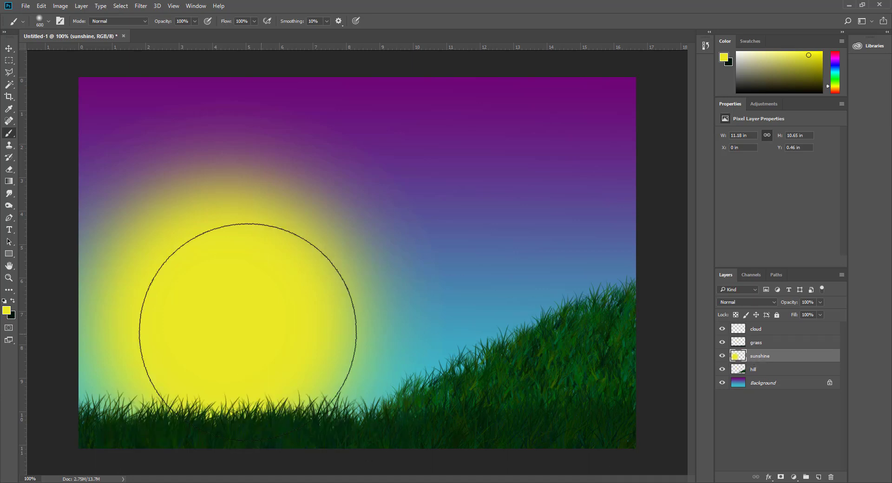
key("ctrl+alt+z")
key("ctrl+alt+z")
key("ctrl+alt+z")
key("ctrl+alt+z")
key("ctrl+alt+z")
key("ctrl+alt+z")
key("ctrl+alt+z")
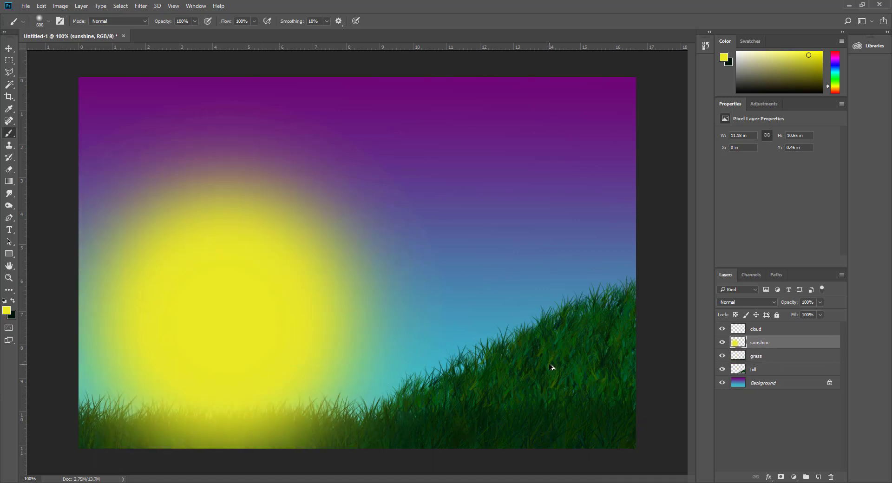
key("ctrl+alt+z")
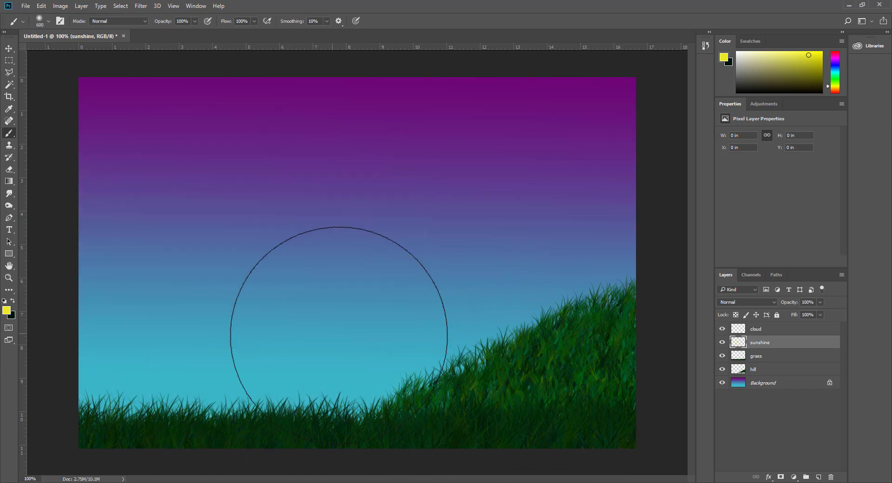
left_click_drag(756, 346, 757, 375)
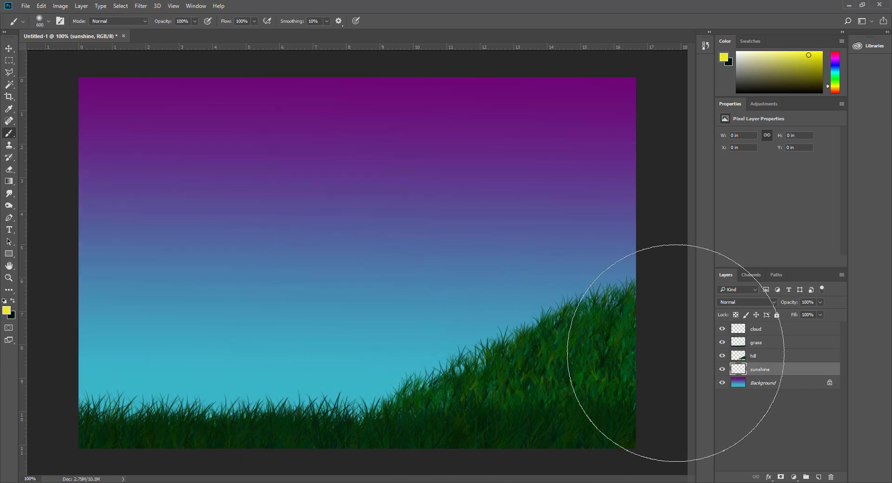
Step: Stamp a large soft-edged 600 px yellow sun at left, after undoing a hard-edged attempt
left_click(48, 21)
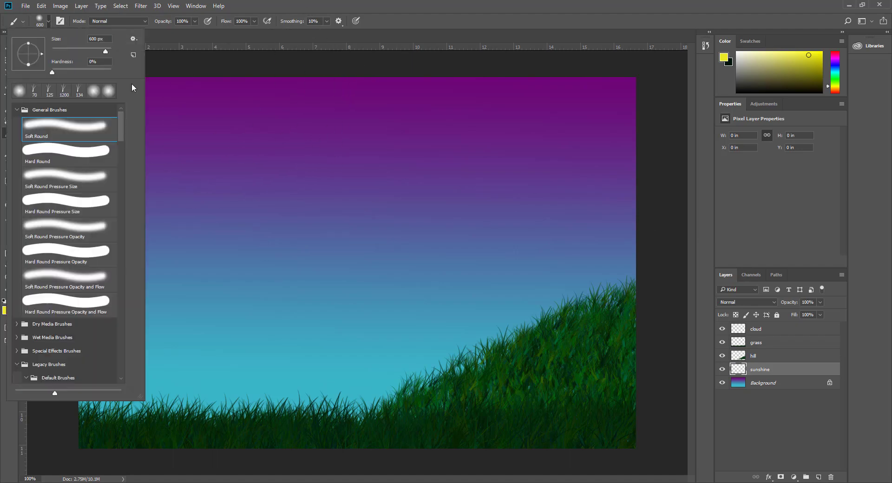
left_click_drag(52, 73, 146, 73)
key("Return")
left_click(270, 318)
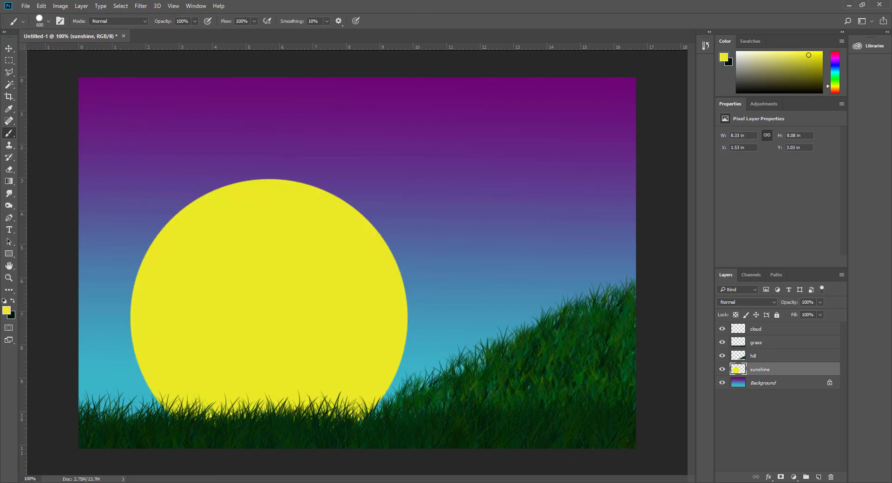
key("ctrl+z")
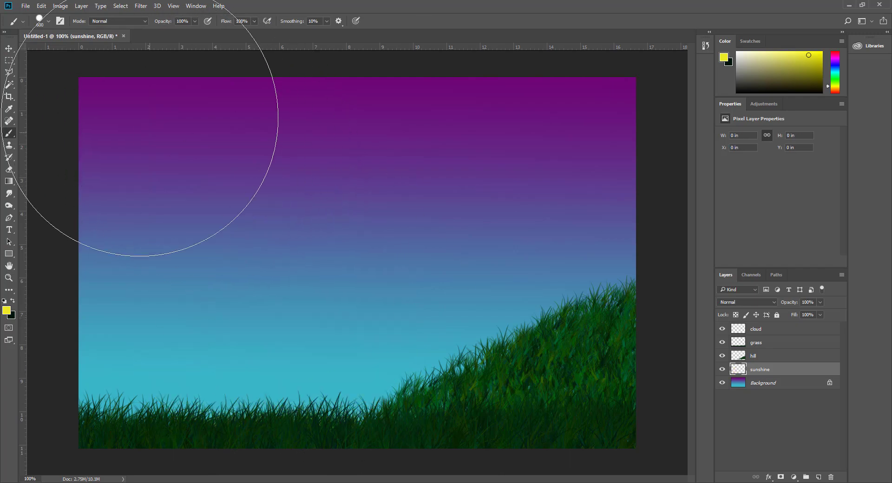
left_click(49, 22)
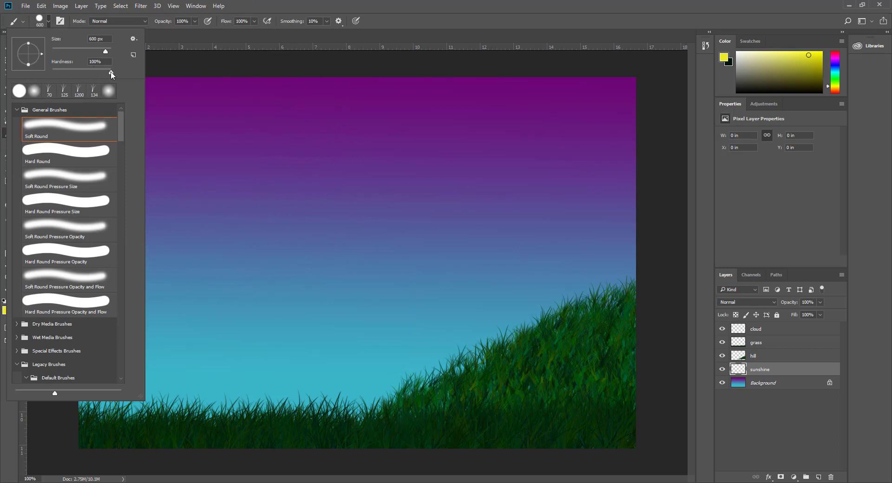
key("Return")
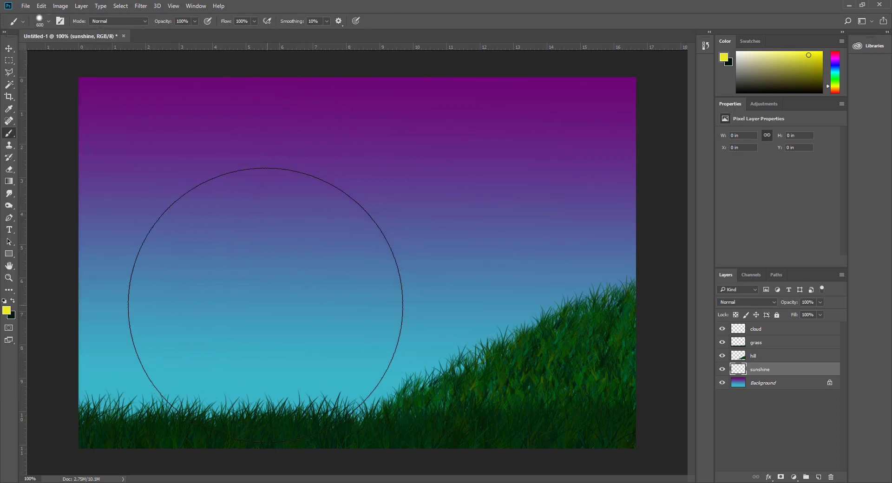
left_click(227, 314)
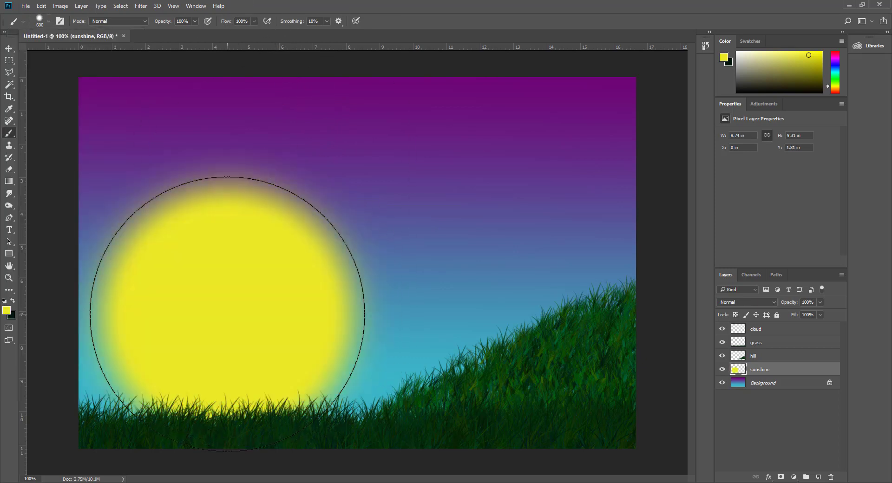
left_click(228, 314)
mouse_move(239, 482)
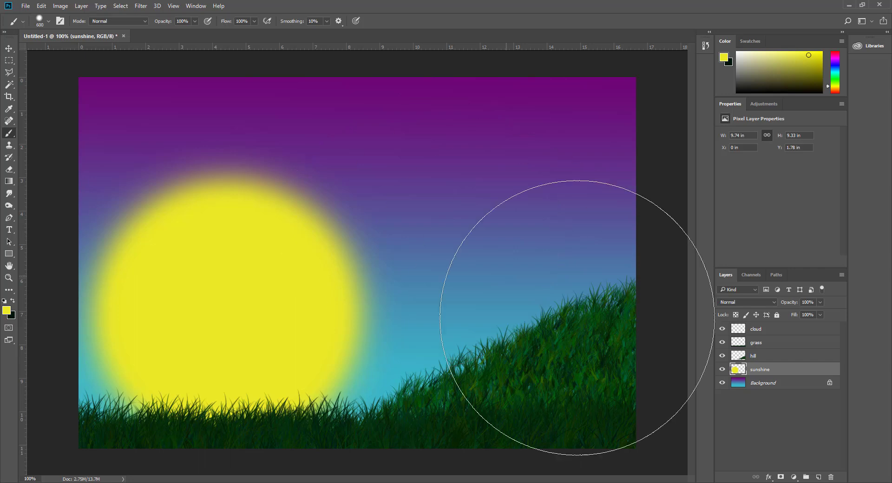
Step: On the cloud layer, paint a near-white cloud right of the sun with a 0%-hardness, 150 px brush
left_click(758, 330)
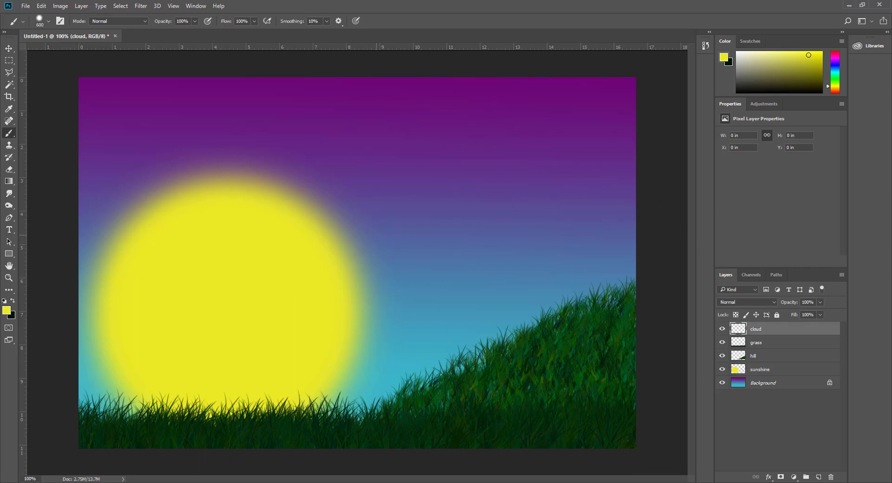
left_click(48, 21)
left_click(68, 130)
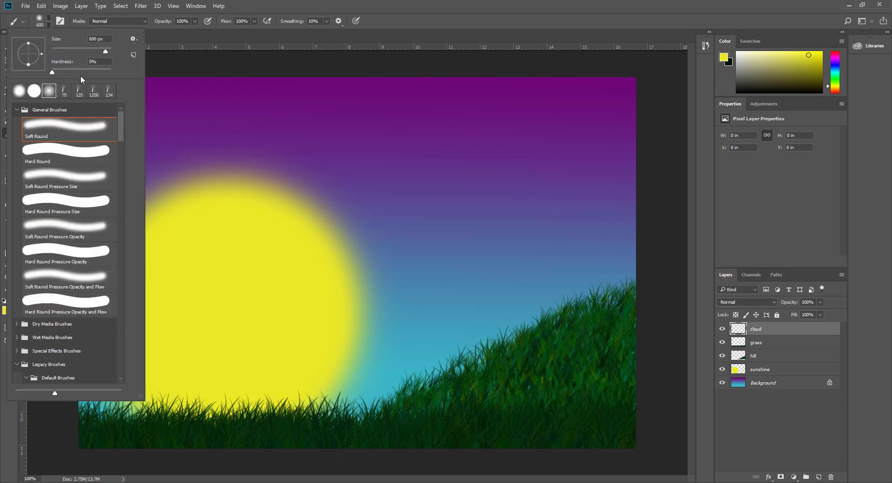
left_click(241, 7)
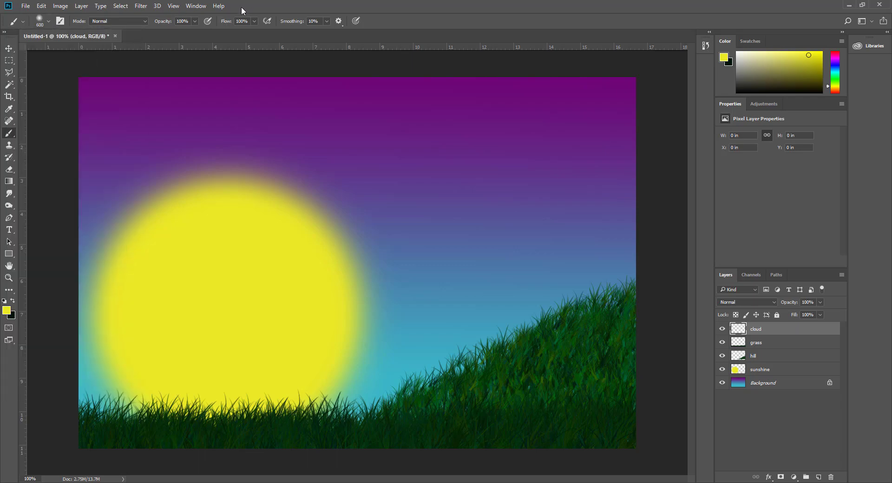
left_click(6, 310)
left_click_drag(321, 169, 304, 161)
left_click(493, 145)
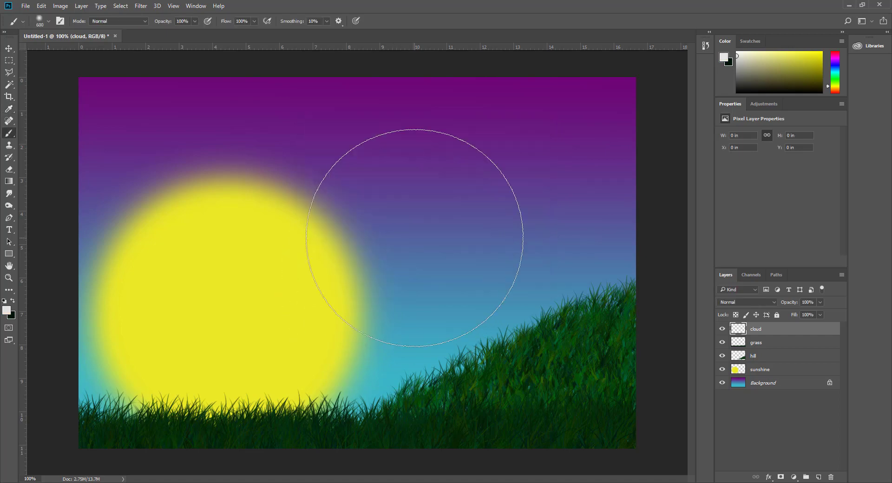
key("bracketleft")
key("bracketleft")
key("bracketleft")
key("bracketleft")
key("bracketleft")
key("bracketleft")
key("bracketleft")
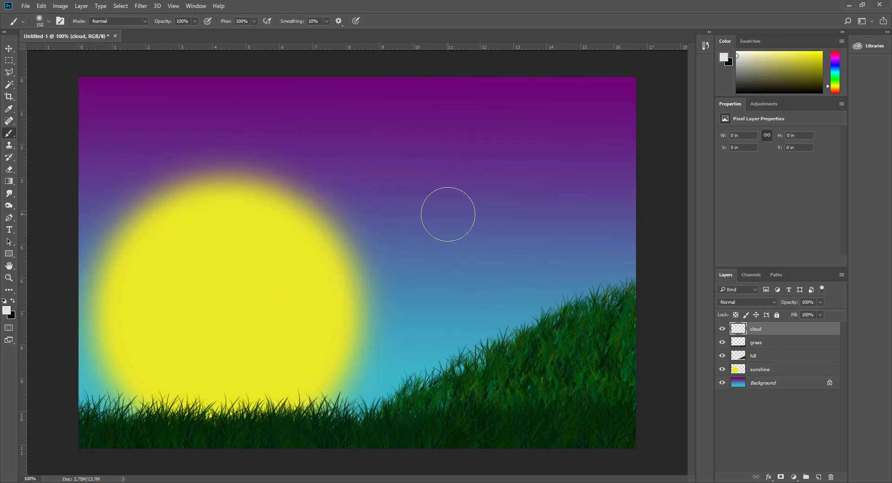
mouse_move(448, 214)
left_mouse_down()
mouse_move(325, 226)
mouse_move(322, 243)
mouse_move(354, 258)
mouse_move(482, 263)
mouse_move(492, 243)
mouse_move(459, 234)
mouse_move(340, 234)
mouse_move(314, 247)
mouse_move(331, 265)
mouse_move(442, 264)
mouse_move(476, 243)
mouse_move(454, 223)
mouse_move(344, 239)
left_mouse_up()
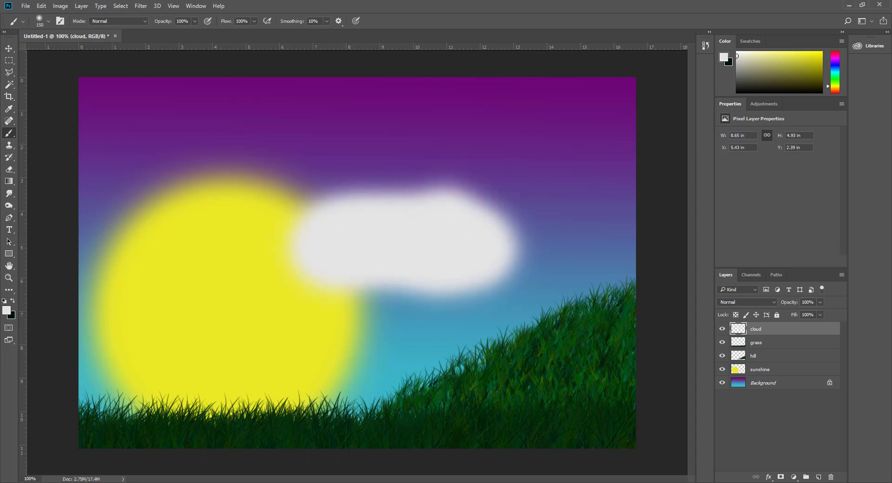
key("alt+Tab")
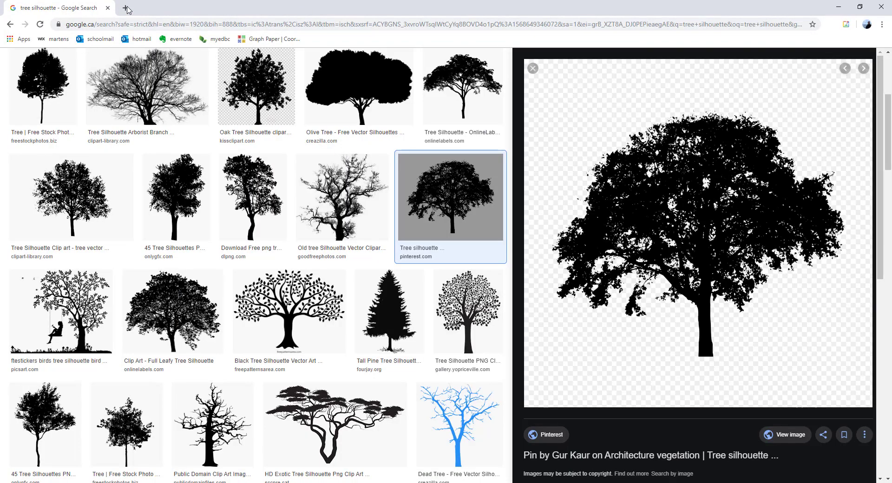
Step: Search Google Images for cloud, filtered to Large size and Transparent colour
key("ctrl+t")
left_click(822, 64)
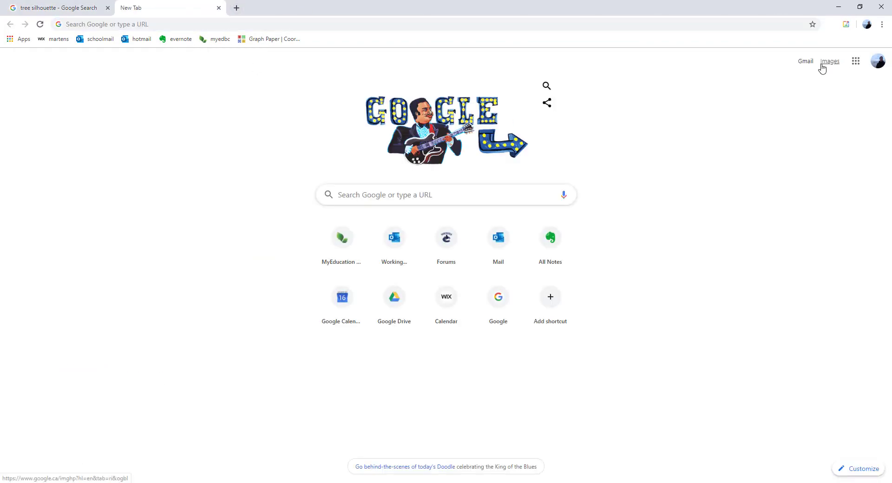
type("cloud")
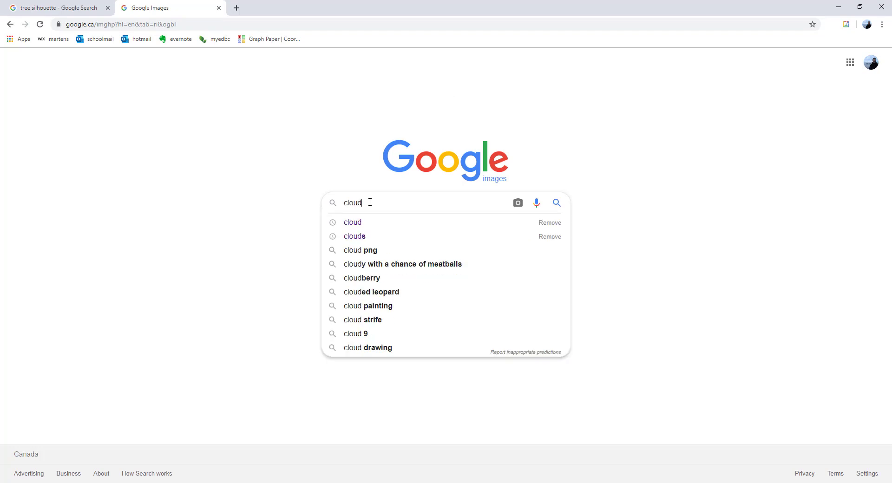
key("Return")
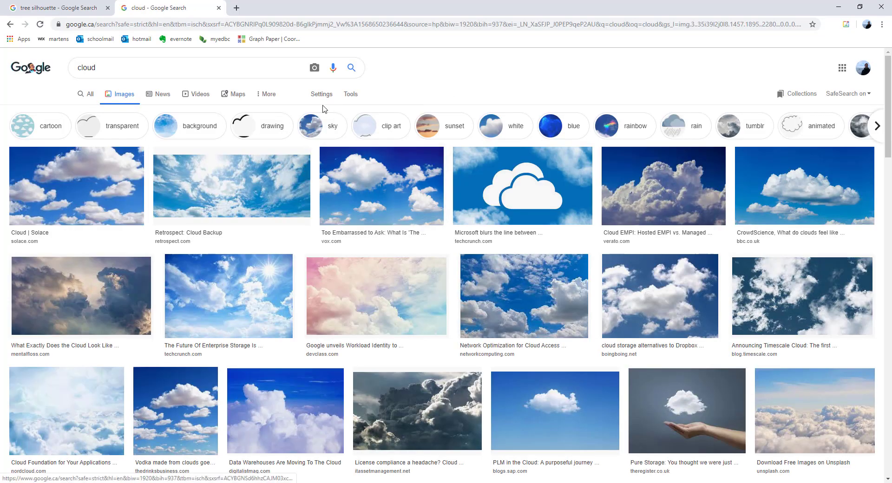
left_click(351, 93)
left_click(89, 111)
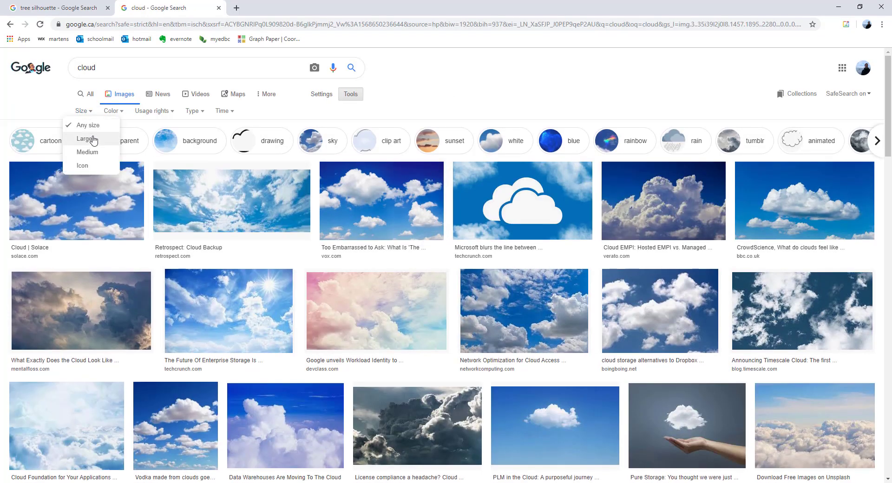
left_click(89, 138)
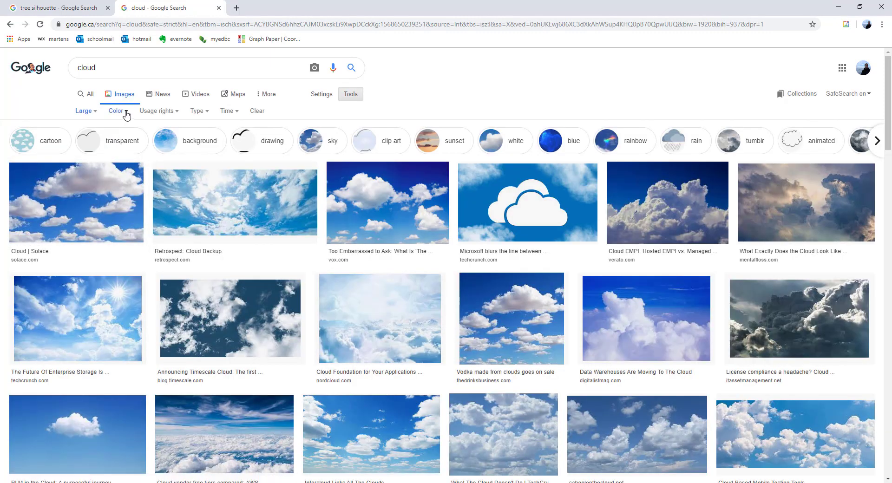
left_click(127, 112)
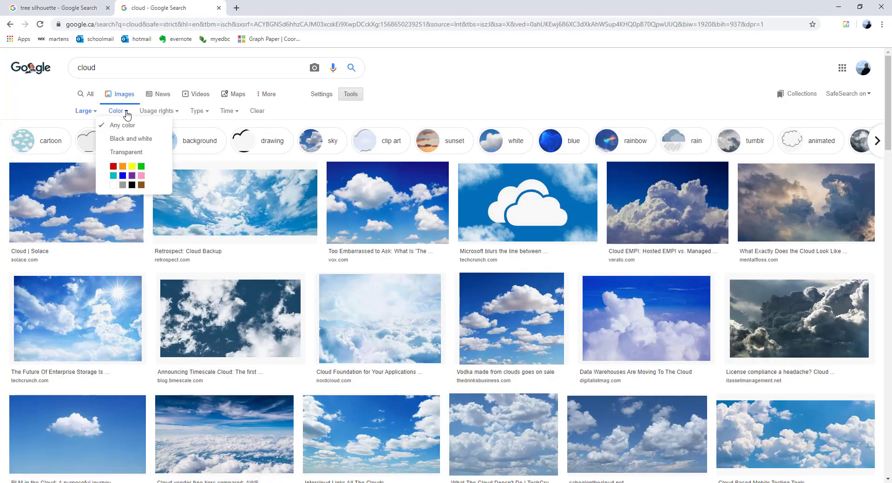
left_click(125, 152)
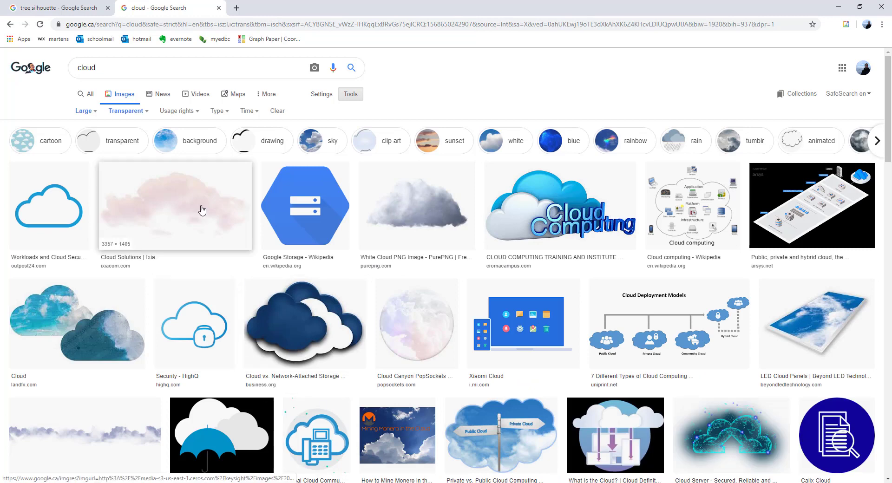
Step: Save the pale transparent cloud image as cloud.png
left_click(166, 210)
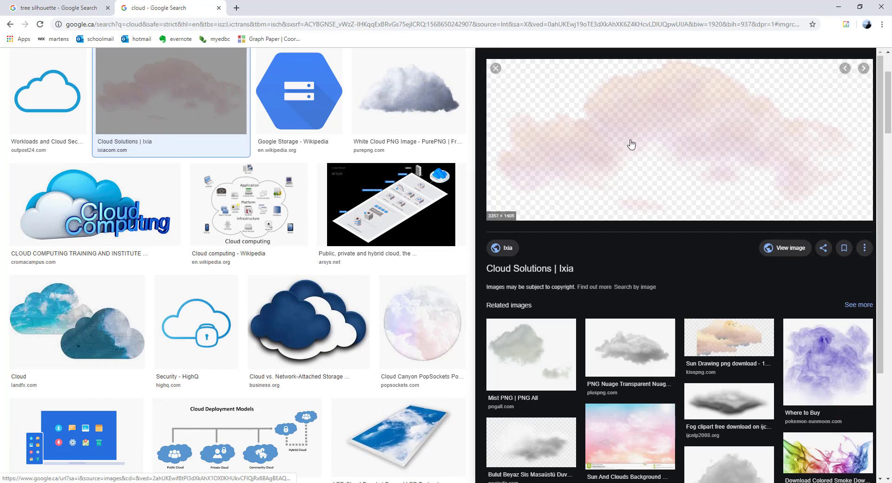
right_click(631, 146)
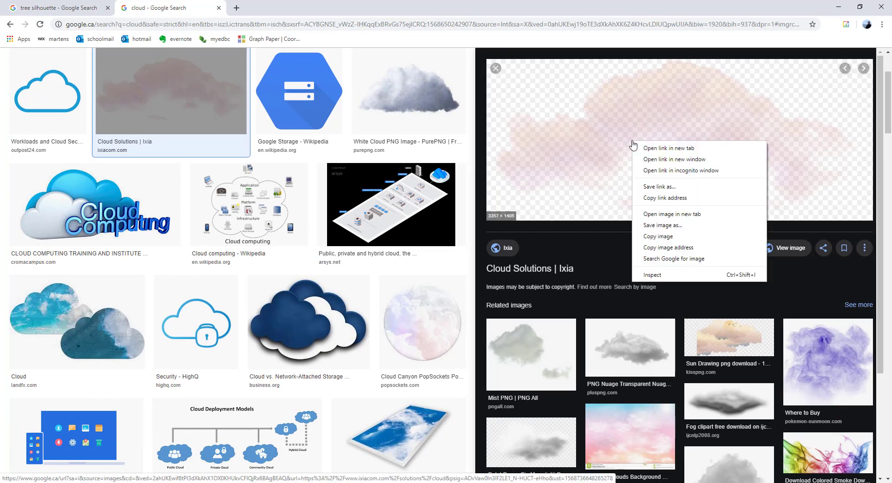
left_click(658, 227)
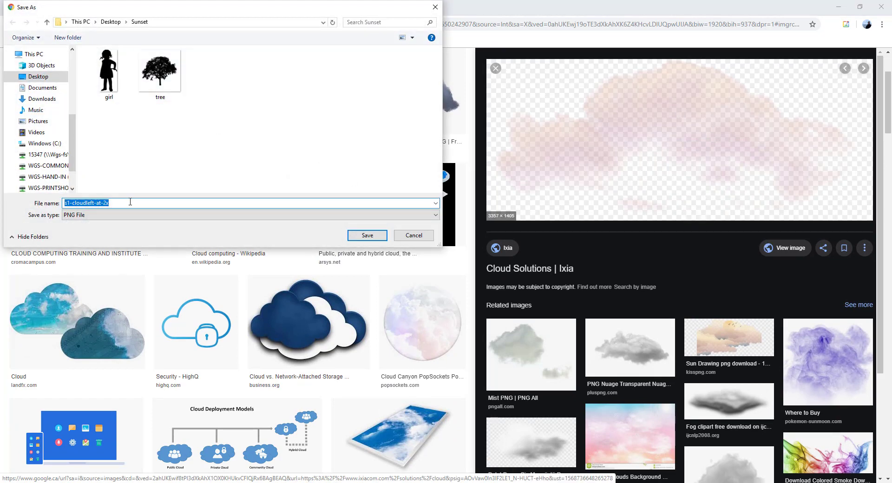
type("cloud")
key("Return")
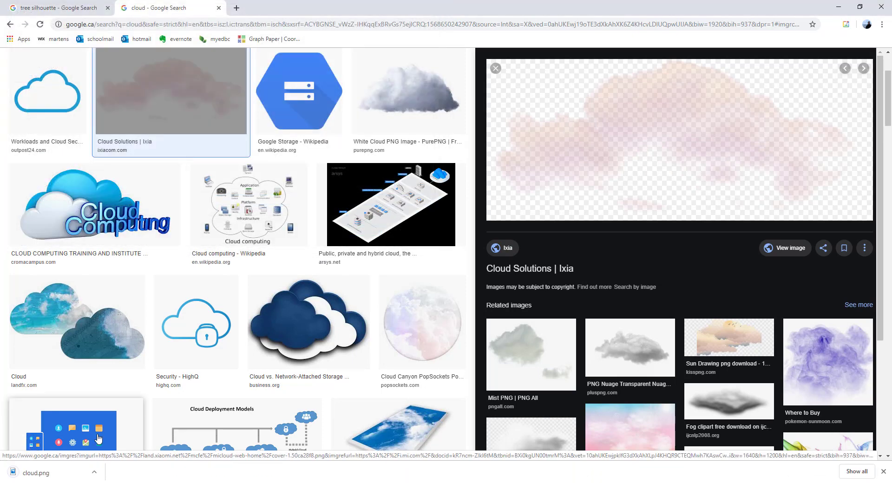
Step: Show cloud.png in the Sunset folder and drag it onto the Photoshop canvas
left_click(97, 472)
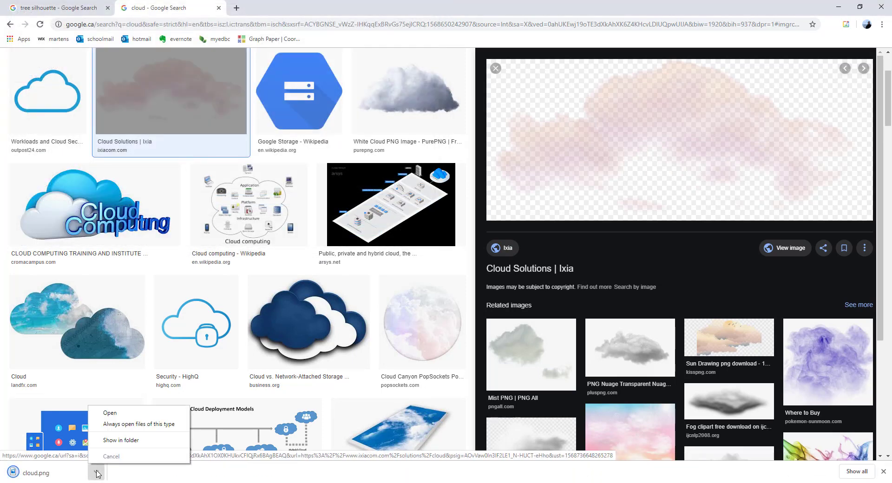
left_click(119, 442)
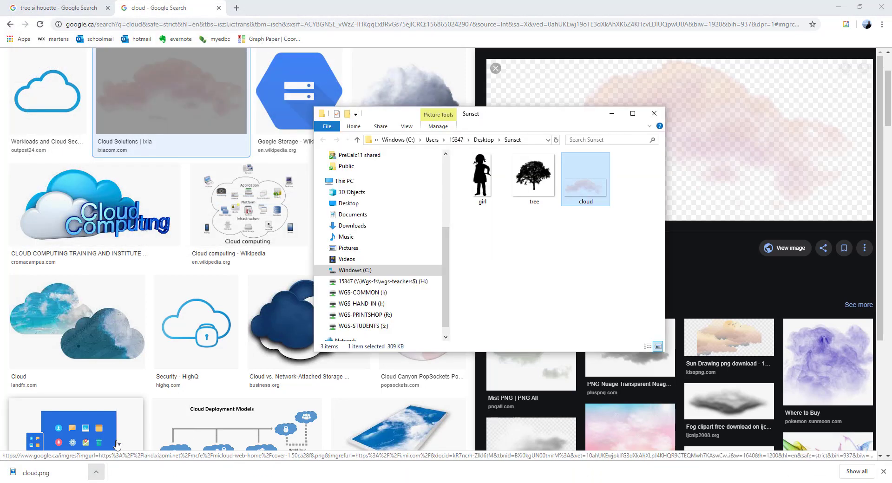
left_click(839, 7)
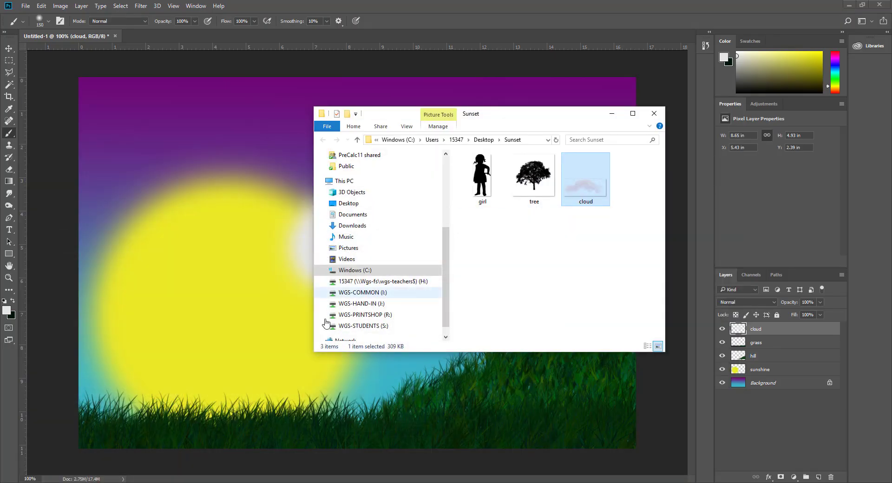
left_click_drag(506, 116, 675, 111)
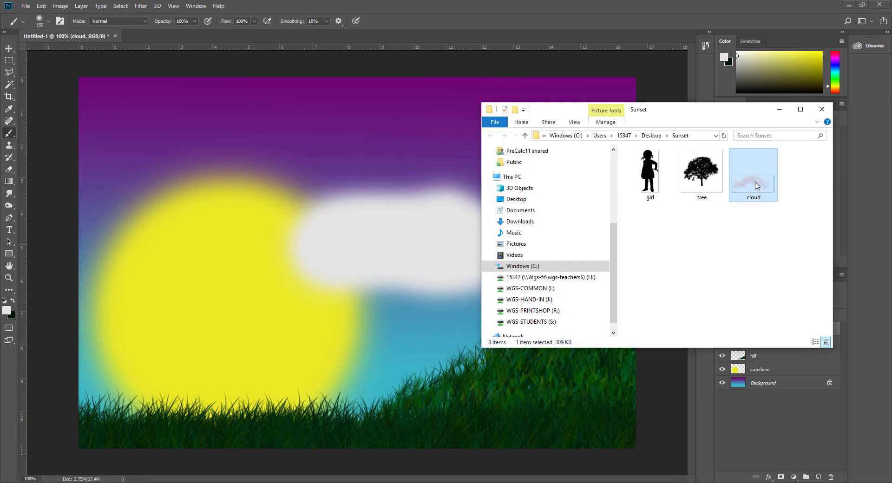
left_click_drag(757, 190, 293, 336)
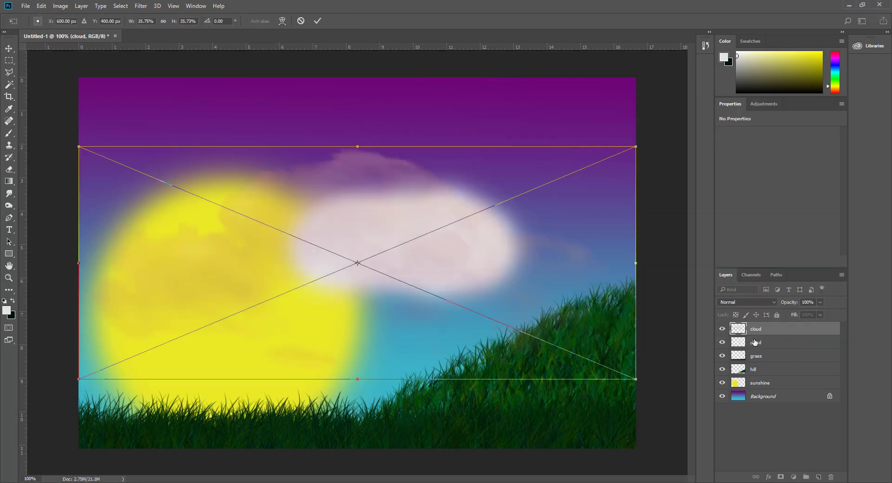
Step: Commit the placed cloud, select its layer, and move it up and right in the sky
left_click(321, 21)
left_click_drag(749, 345, 831, 477)
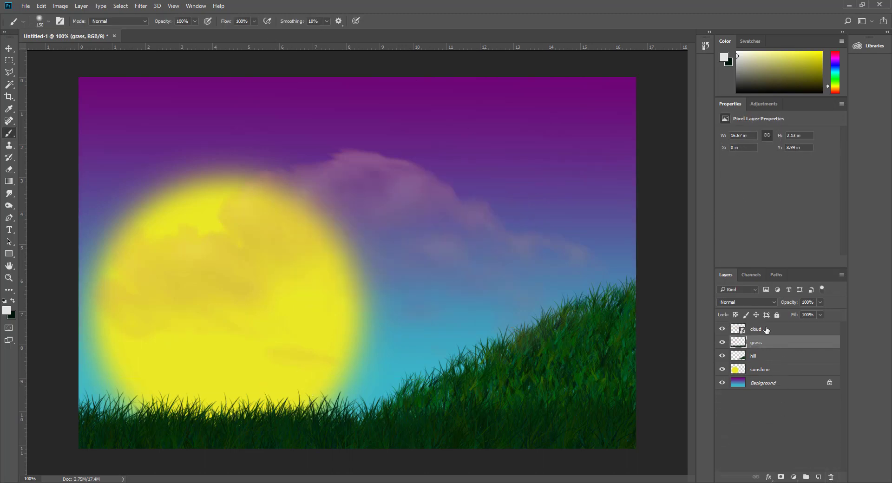
left_click(756, 329)
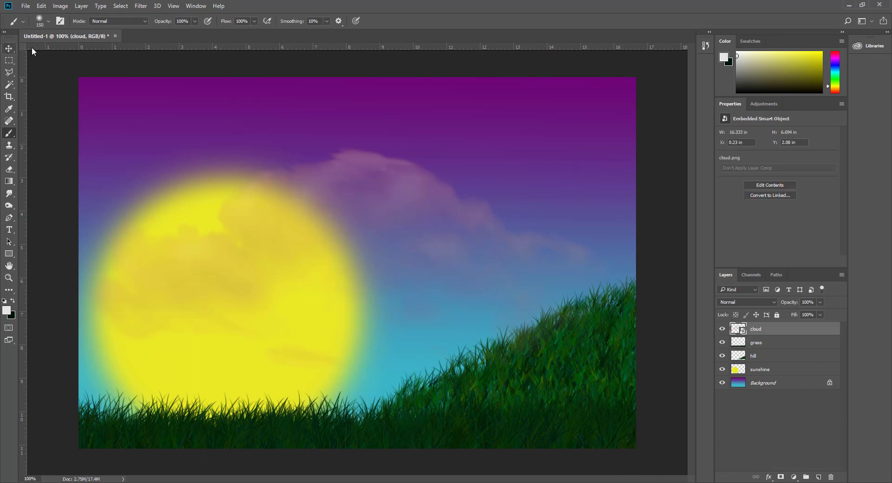
left_click(9, 49)
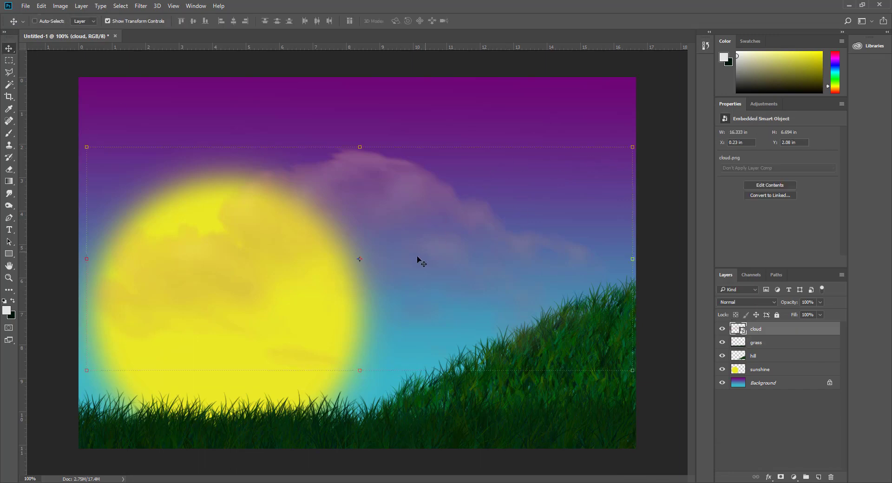
left_click_drag(442, 199, 516, 167)
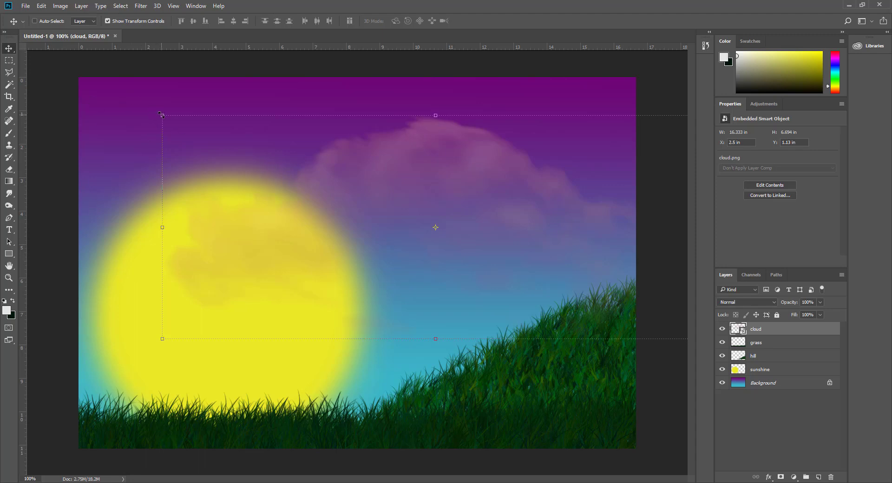
Step: Scale the cloud down to about 22% beside the sun's right edge, then discard the layer
left_click_drag(160, 114, 450, 200)
left_click_drag(592, 242, 396, 176)
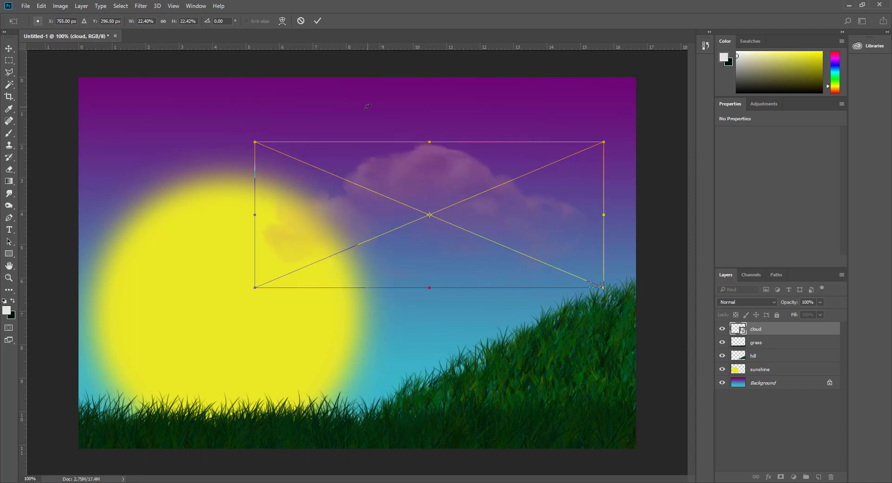
left_click(318, 21)
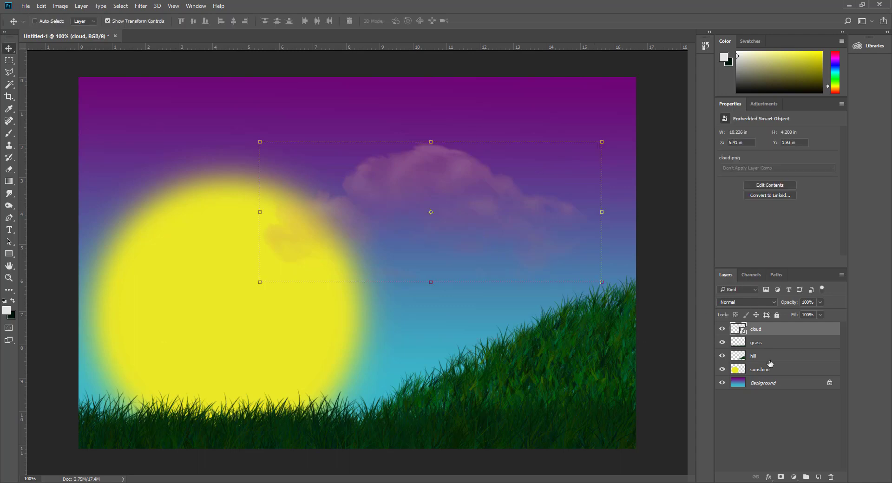
left_click_drag(758, 334, 831, 477)
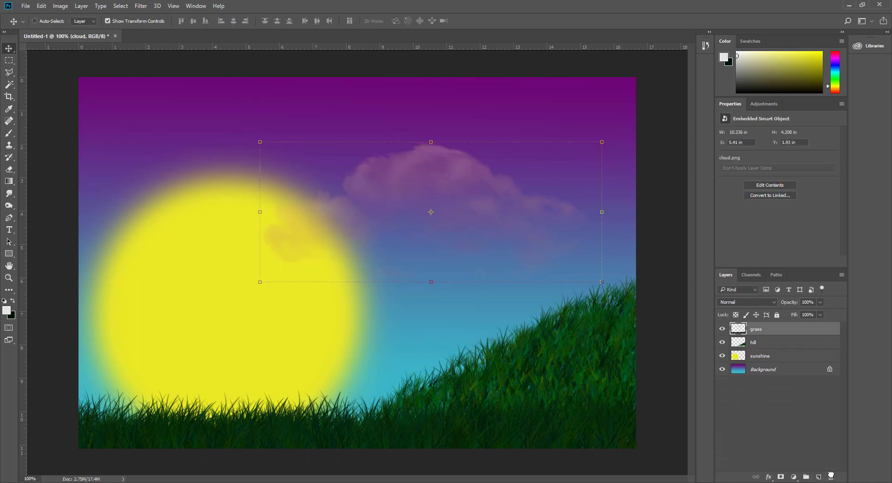
Step: Paint a trial white cloud with the Brush, undo it, and add an empty Layer 1
left_click(9, 133)
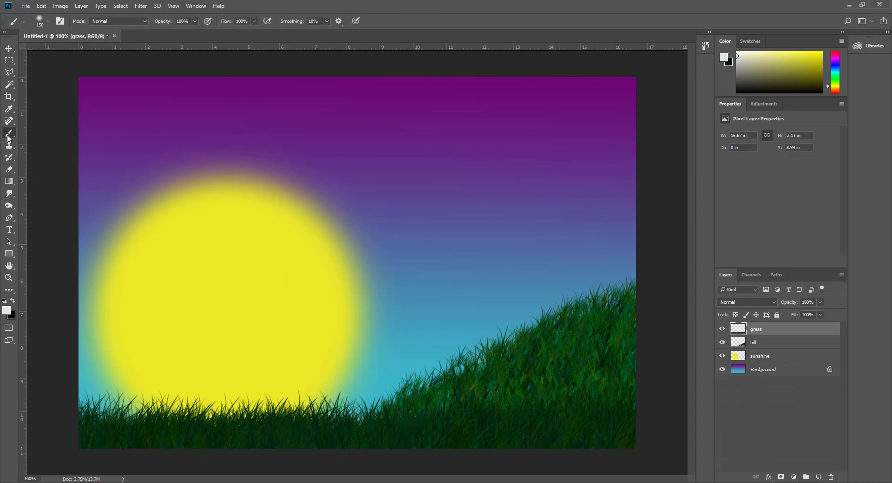
mouse_move(443, 214)
left_mouse_down()
mouse_move(314, 229)
mouse_move(321, 258)
mouse_move(428, 268)
mouse_move(495, 254)
mouse_move(478, 224)
mouse_move(387, 244)
mouse_move(323, 233)
mouse_move(307, 257)
mouse_move(444, 257)
mouse_move(351, 258)
left_mouse_up()
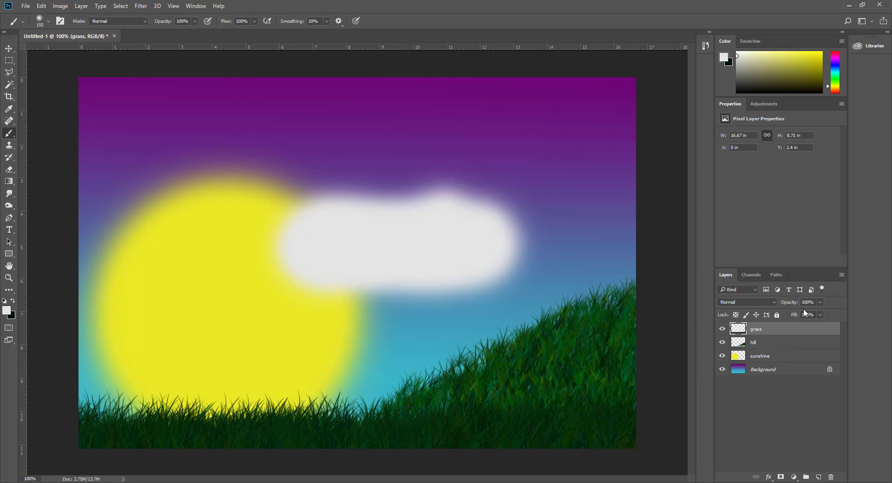
key("ctrl+z")
left_click(821, 479)
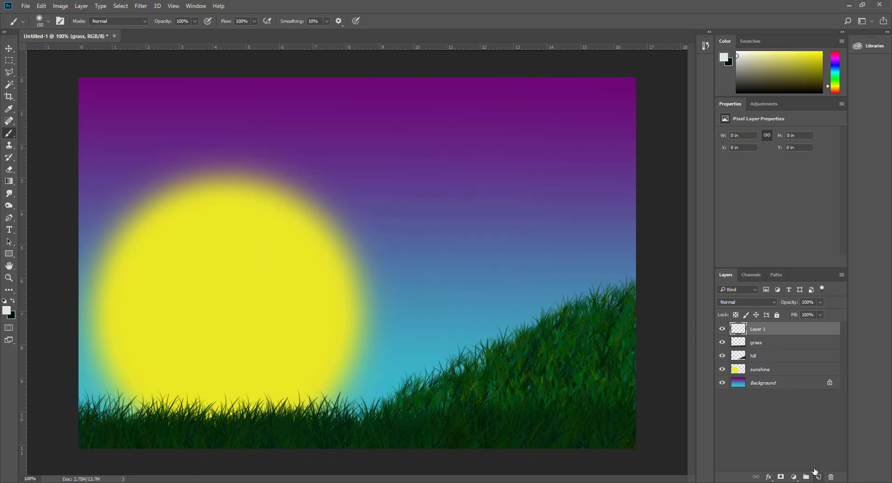
Step: Rename Layer 1 to cloud, paint two soft white clouds, and lower its opacity to 64%
double_click(756, 329)
type("cloud")
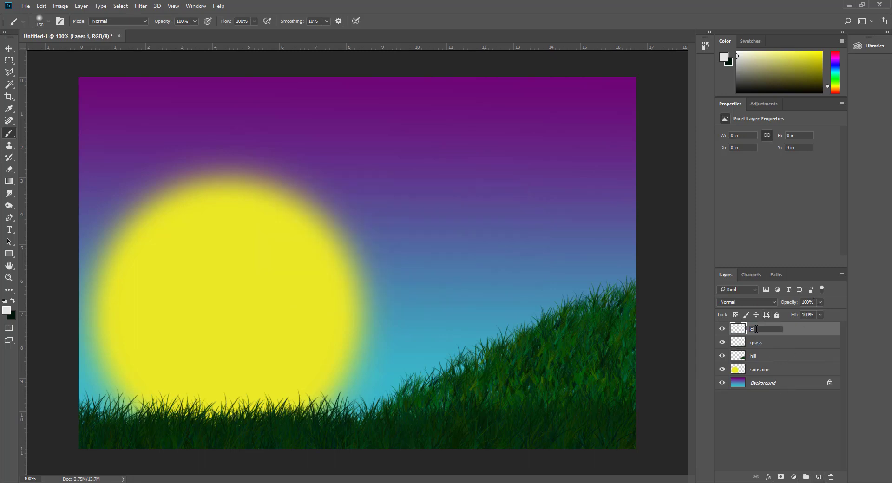
key("Return")
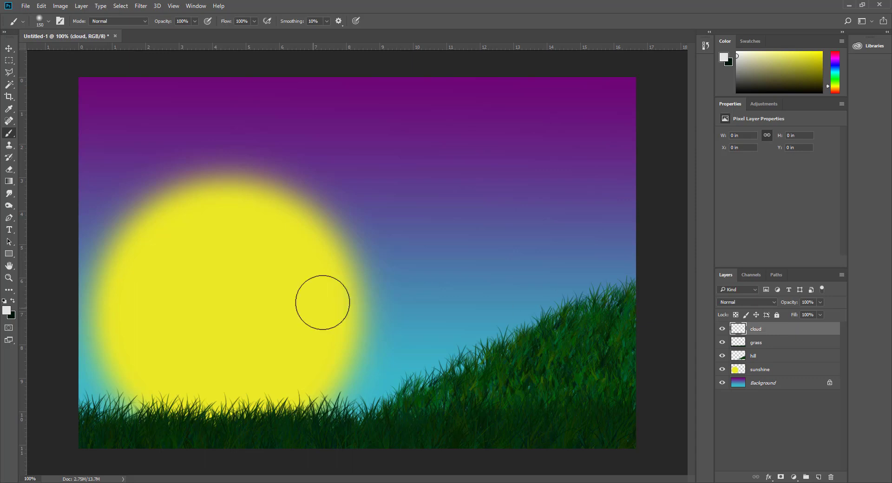
mouse_move(428, 241)
left_mouse_down()
mouse_move(348, 249)
mouse_move(310, 267)
mouse_move(353, 285)
mouse_move(474, 270)
mouse_move(453, 252)
mouse_move(367, 263)
mouse_move(339, 239)
left_mouse_up()
left_click(288, 142)
mouse_move(250, 148)
left_mouse_down()
mouse_move(248, 173)
mouse_move(293, 157)
left_mouse_up()
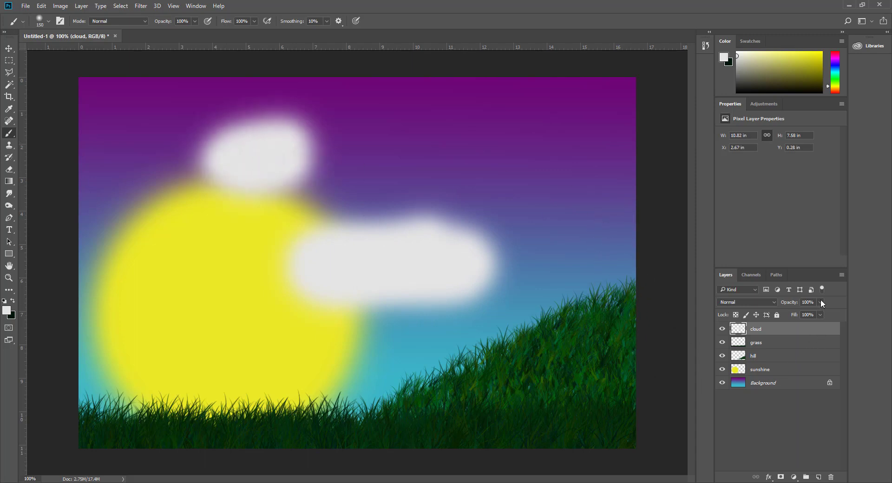
left_click(821, 301)
left_click_drag(807, 316, 805, 316)
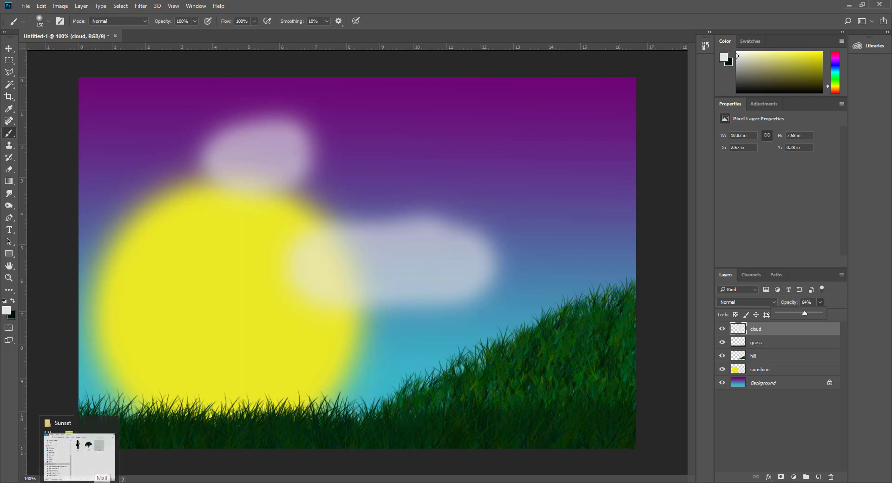
Step: Bring back the Sunset folder window, then the browser's tree silhouette image search results
mouse_move(238, 482)
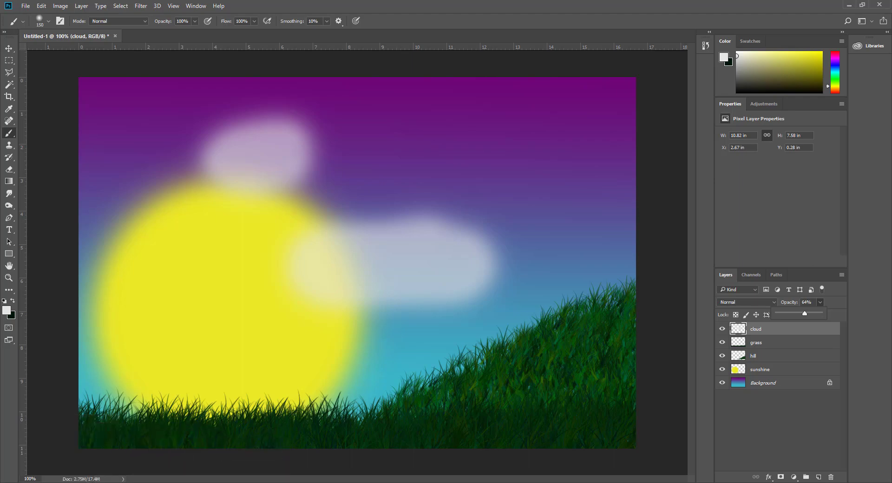
left_click(238, 482)
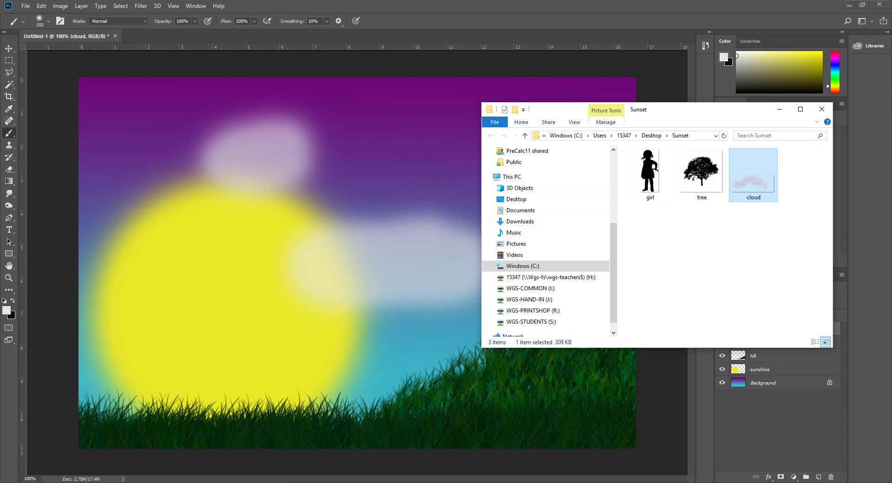
mouse_move(124, 479)
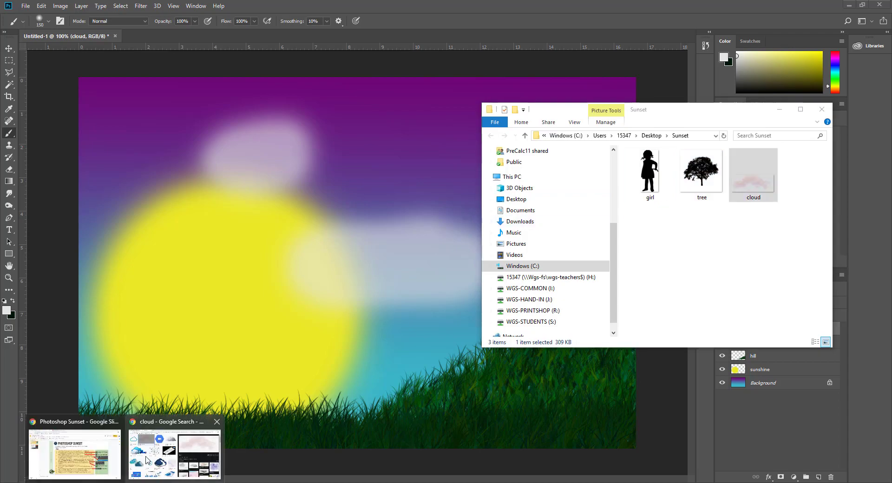
left_click(148, 460)
left_click(89, 5)
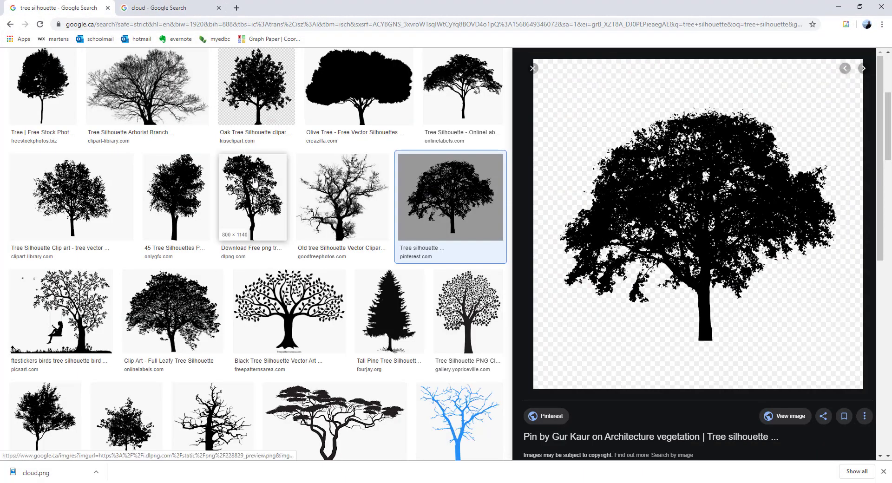
scroll(211, 185, "up", 5)
scroll(242, 214, "down", 1)
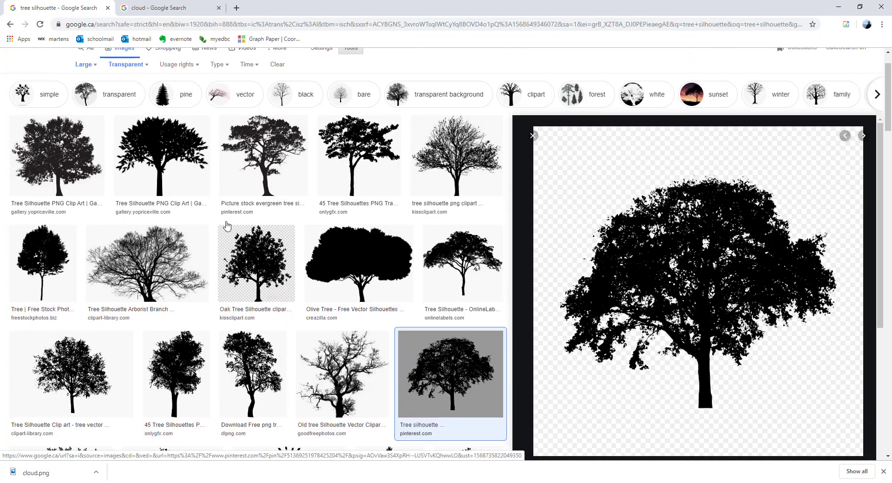
Step: Preview several tree silhouette results, including the OnlyGFX and Pinterest ones, then minimize the browser
left_click(169, 158)
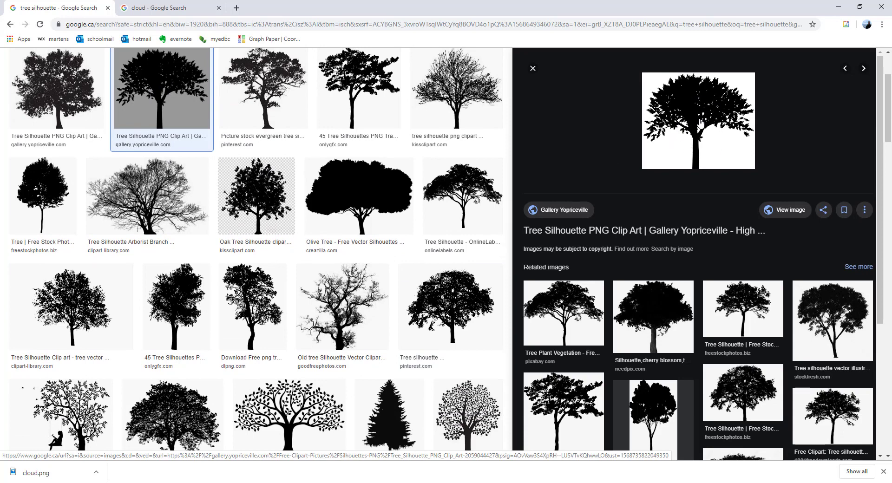
left_click(283, 78)
left_click(362, 93)
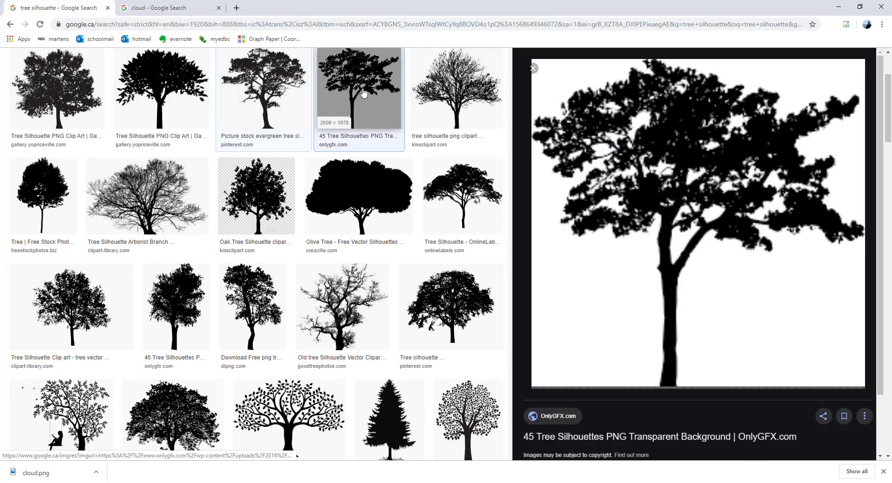
left_click(444, 312)
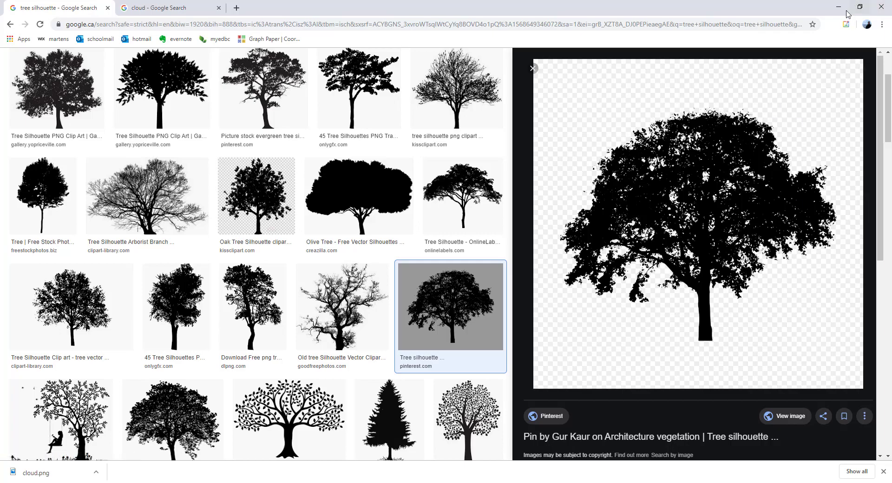
left_click(839, 7)
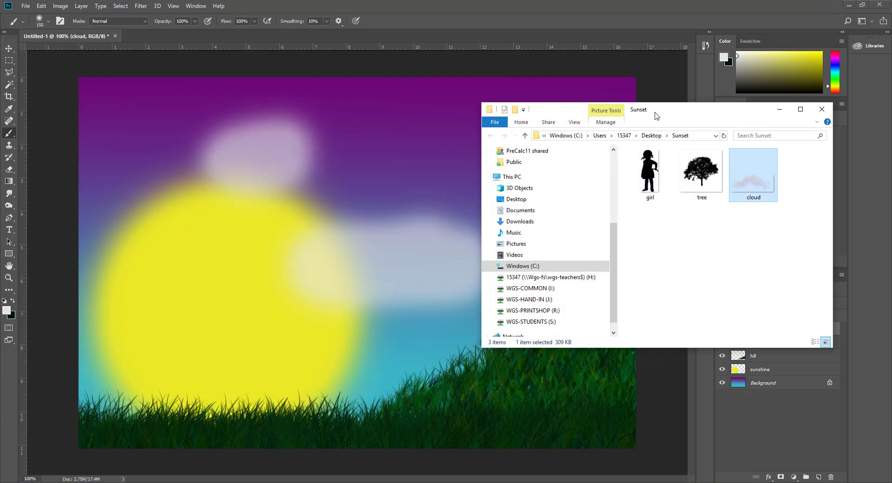
Step: Open tree.png from the Desktop's Sunset folder as a new Photoshop document
left_click_drag(655, 113, 544, 158)
left_click(467, 4)
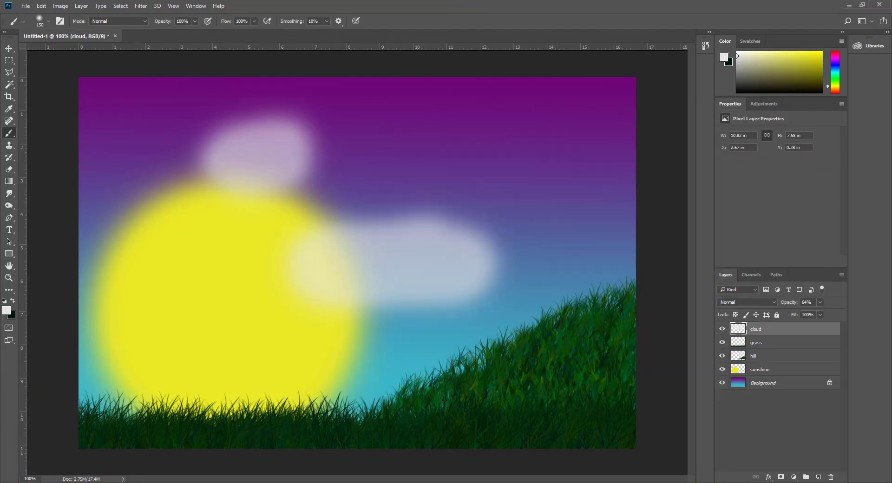
left_click(28, 7)
left_click(38, 17)
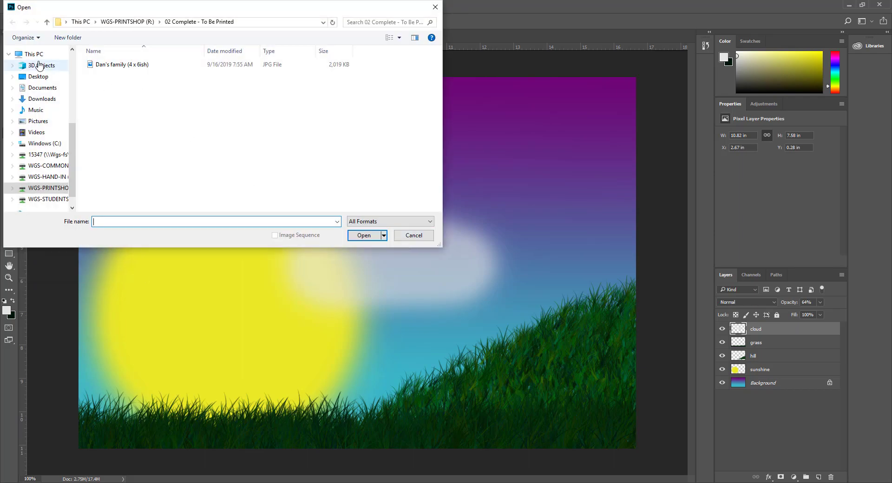
scroll(44, 172, "up", 2)
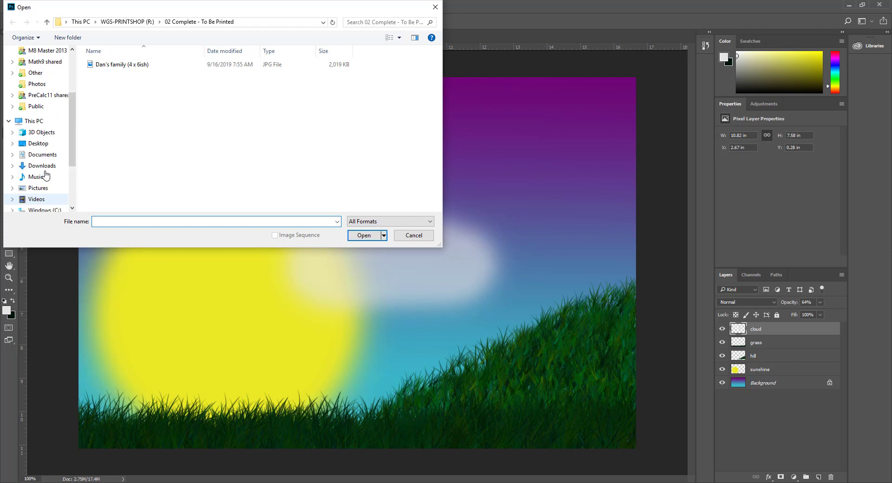
left_click(39, 145)
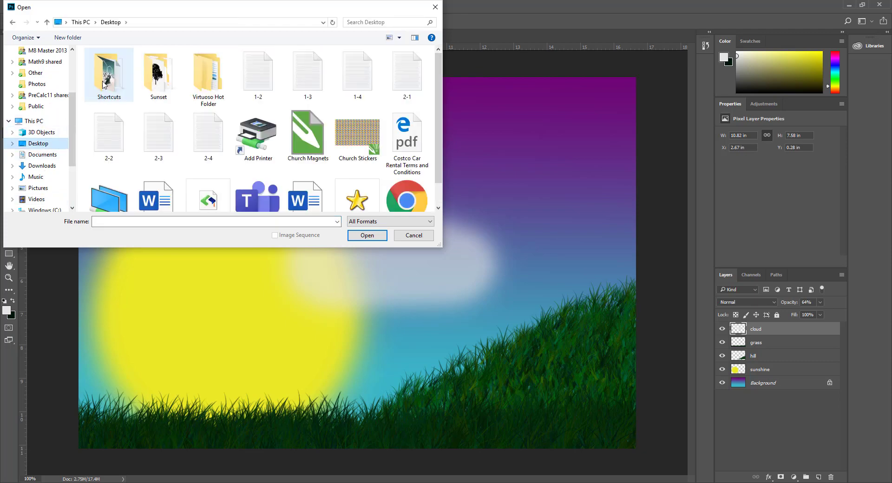
double_click(150, 76)
double_click(211, 70)
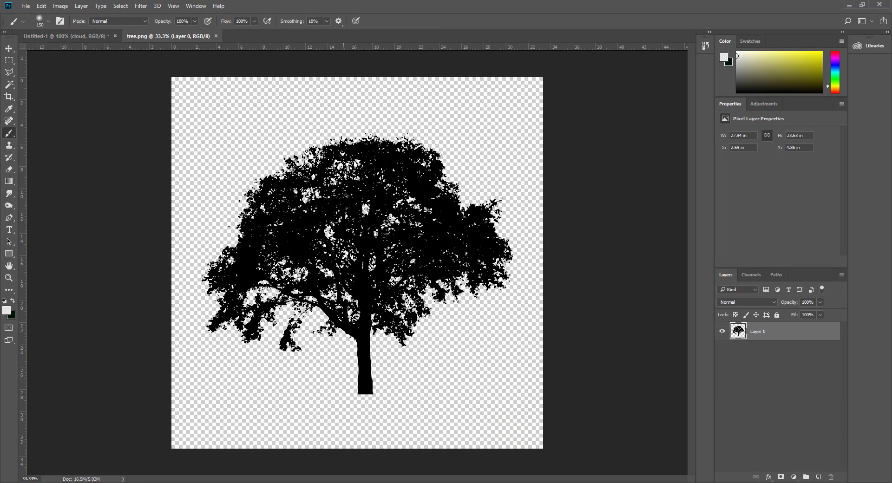
Step: Select the whole tree image and paste it into the sunset document as Layer 1
left_click(111, 35)
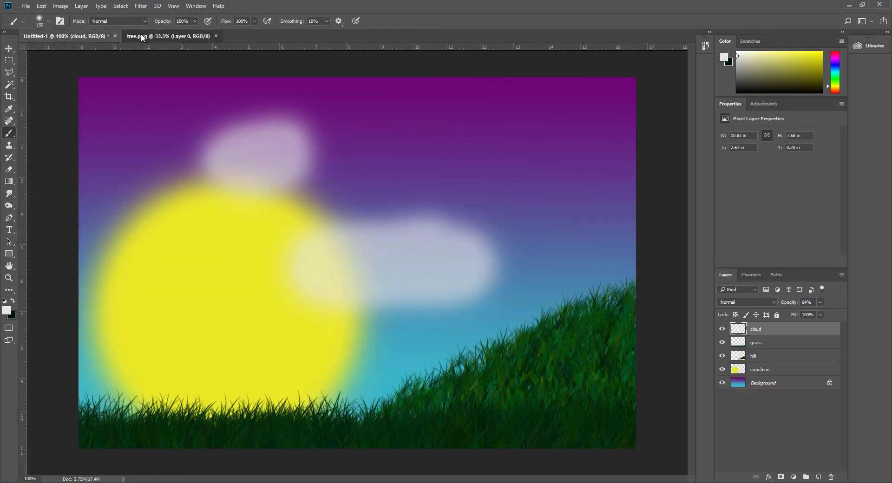
left_click(141, 33)
left_click(74, 35)
left_click(139, 34)
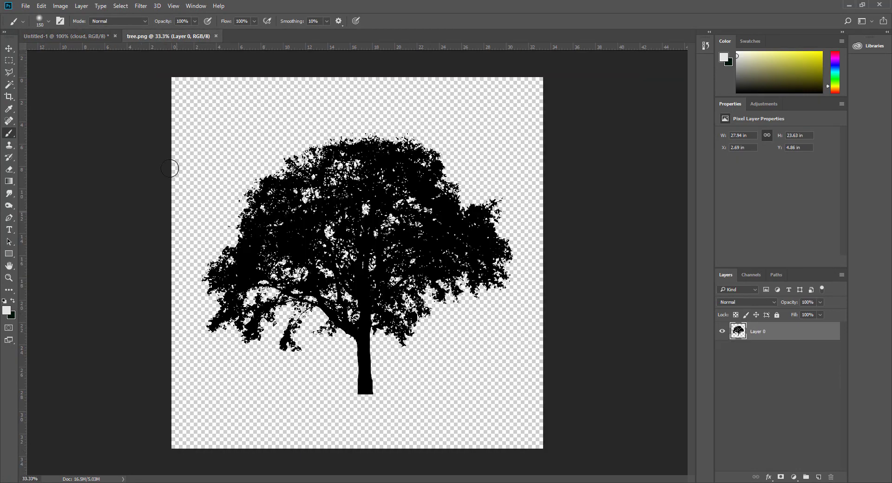
left_click(8, 60)
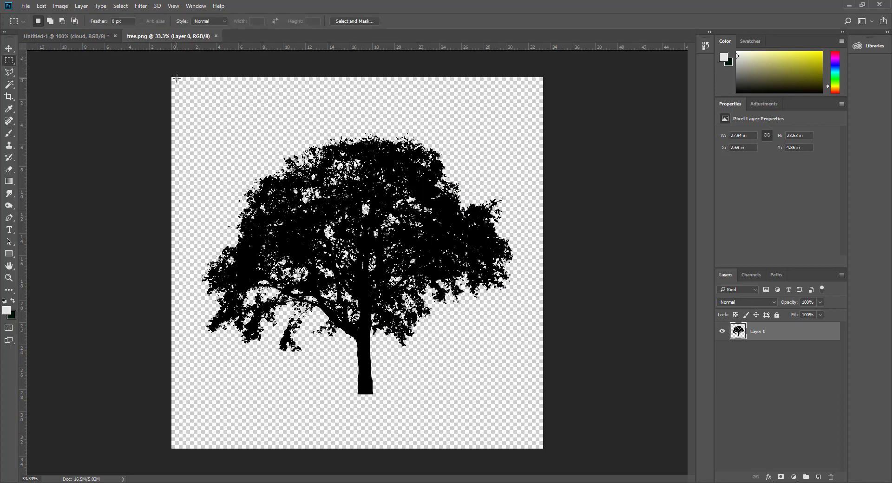
left_click_drag(166, 72, 588, 462)
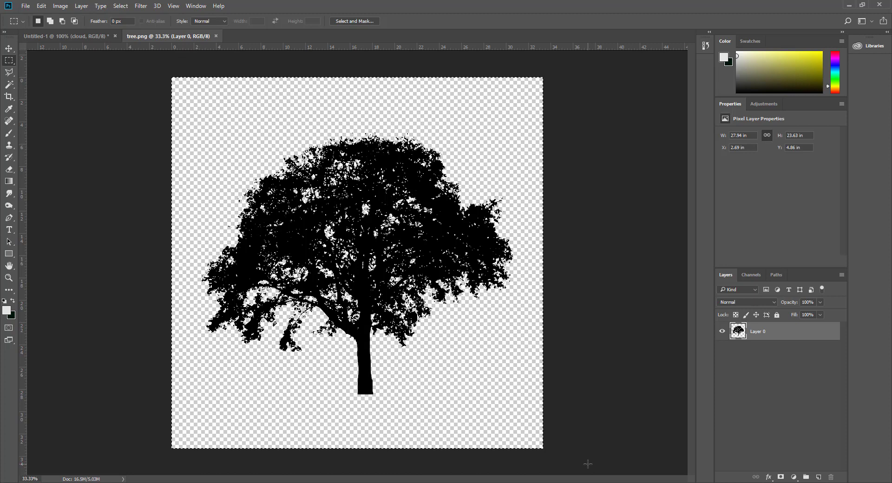
left_click(66, 38)
key("ctrl+v")
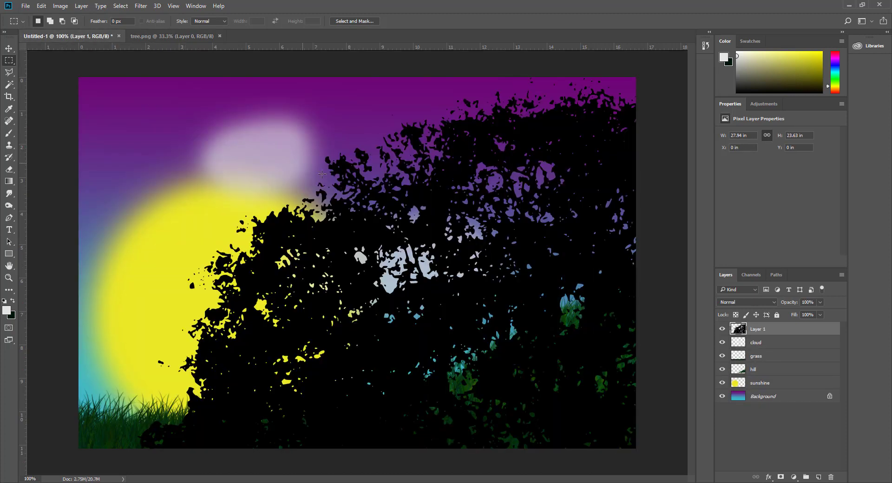
Step: Scale the tree down to about 32% and set it on the right-hand grassy hill
scroll(387, 242, "down", 5)
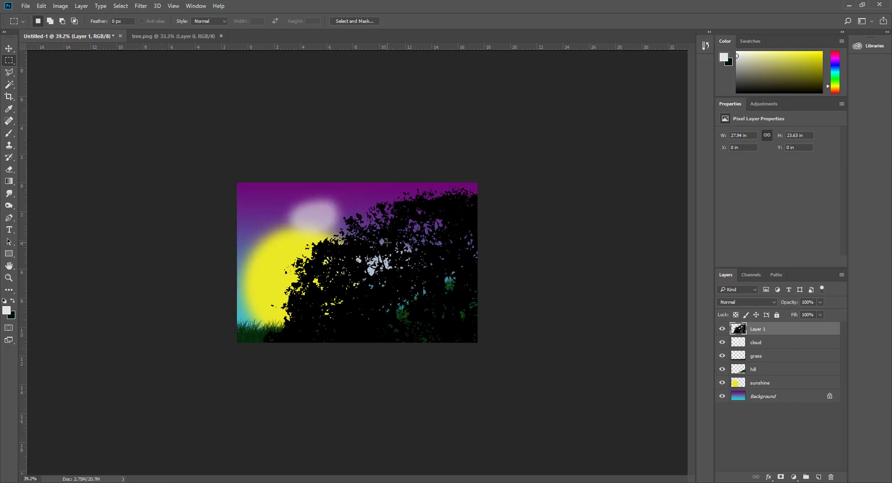
left_click(9, 48)
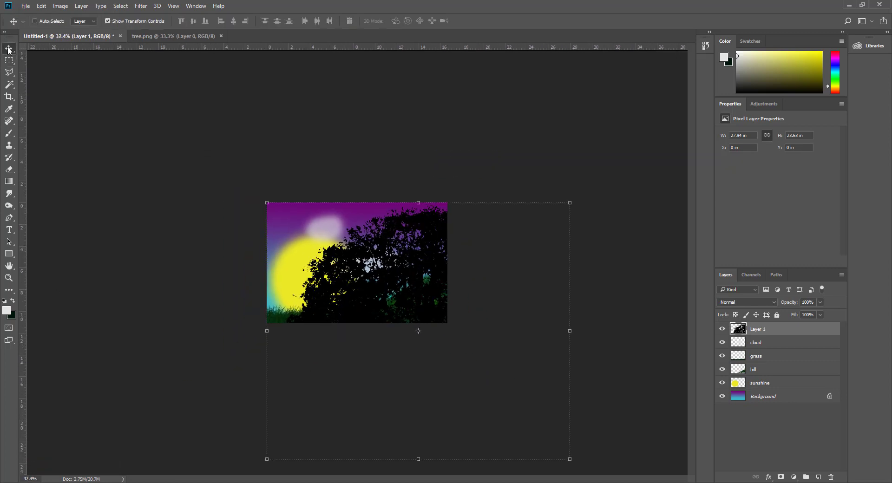
left_click_drag(570, 460, 386, 320)
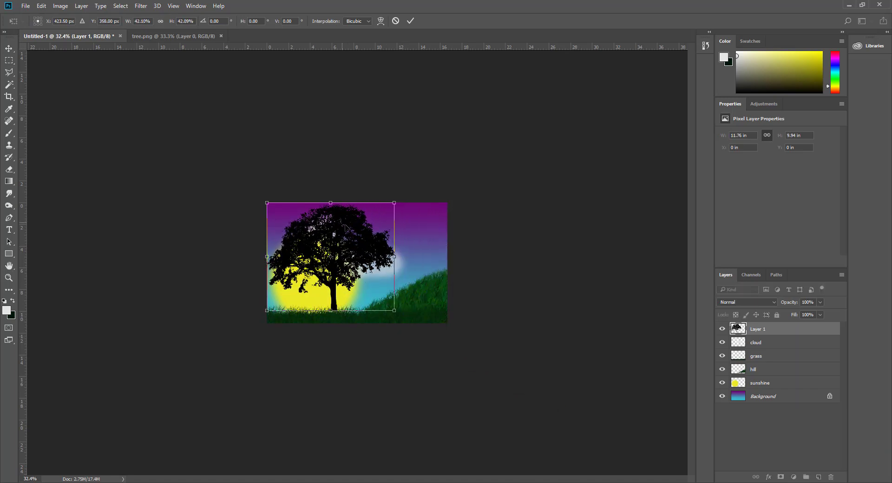
left_click_drag(348, 230, 410, 231)
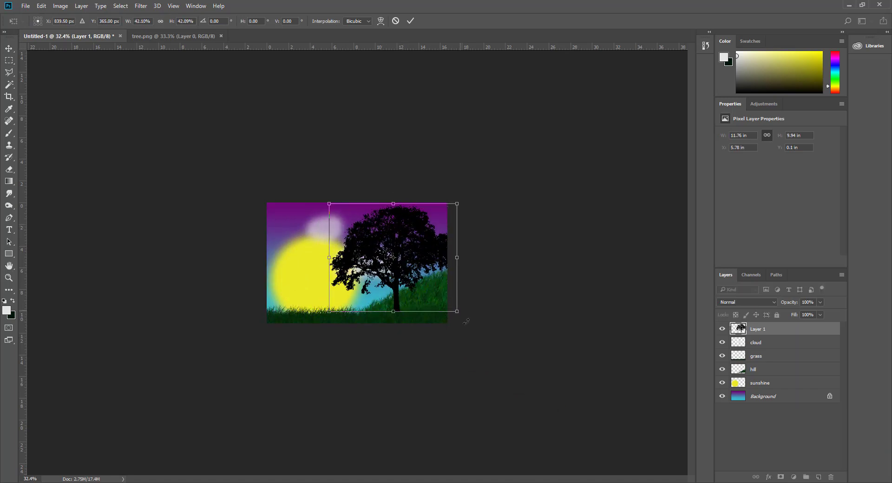
left_click_drag(458, 311, 425, 285)
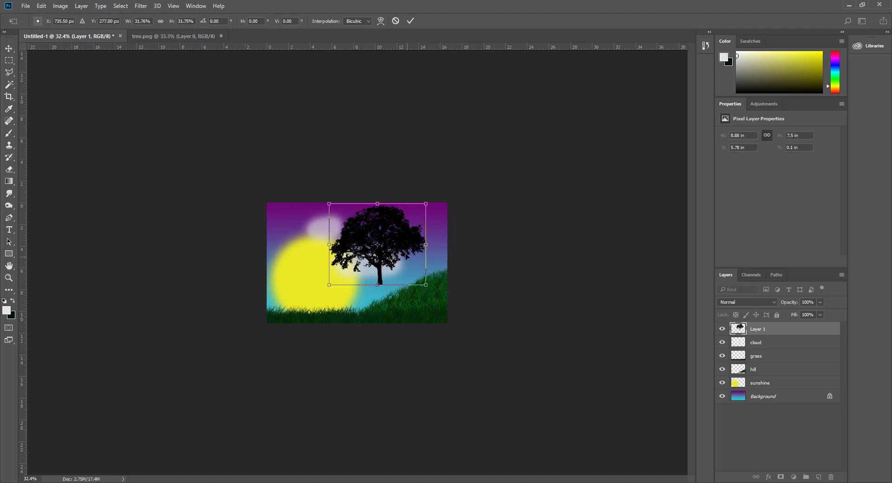
left_click_drag(396, 239, 419, 255)
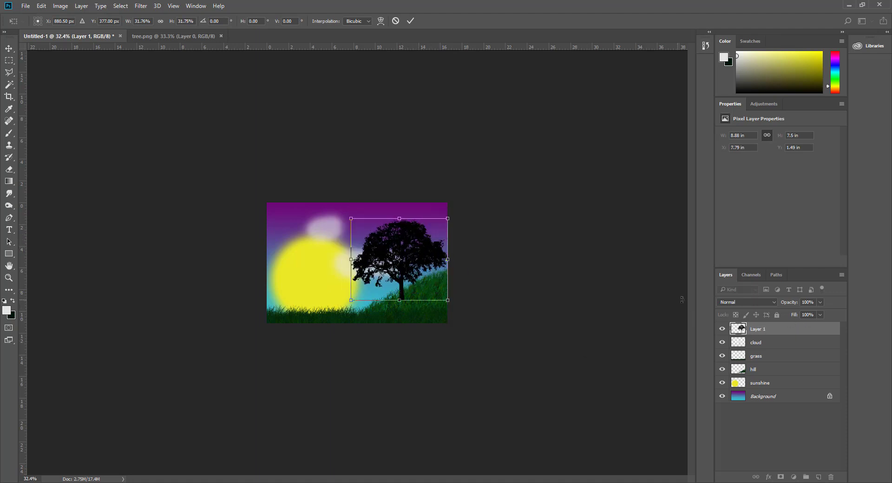
key("ctrl+plus")
key("ctrl+plus")
key("ctrl+plus")
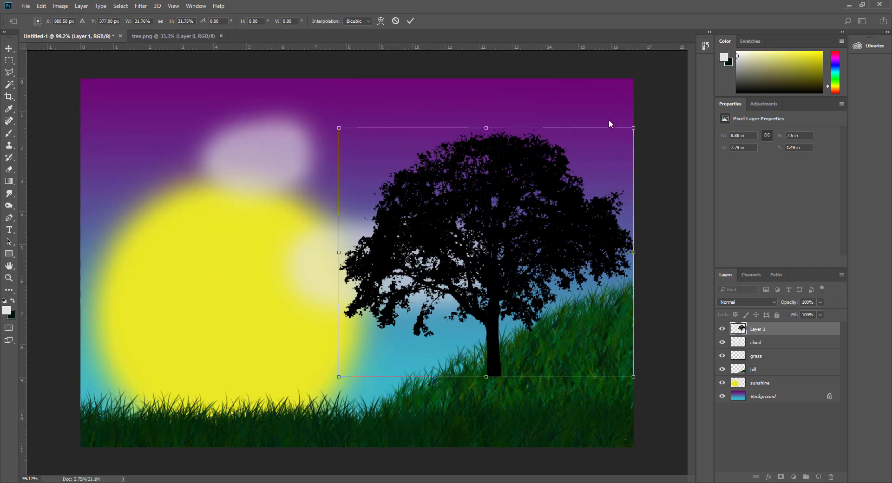
left_click(416, 20)
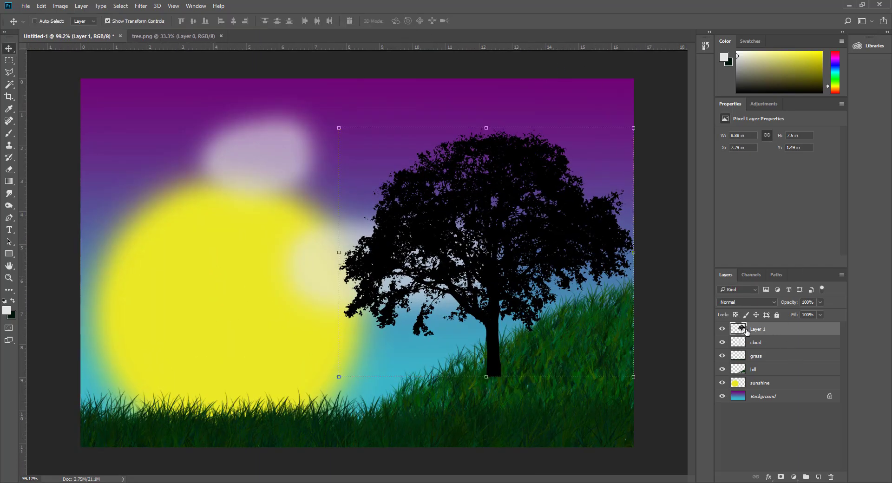
Step: Rename Layer 1 to tree, move it below grass and hill, and put cloud beneath it
double_click(752, 329)
key("Return")
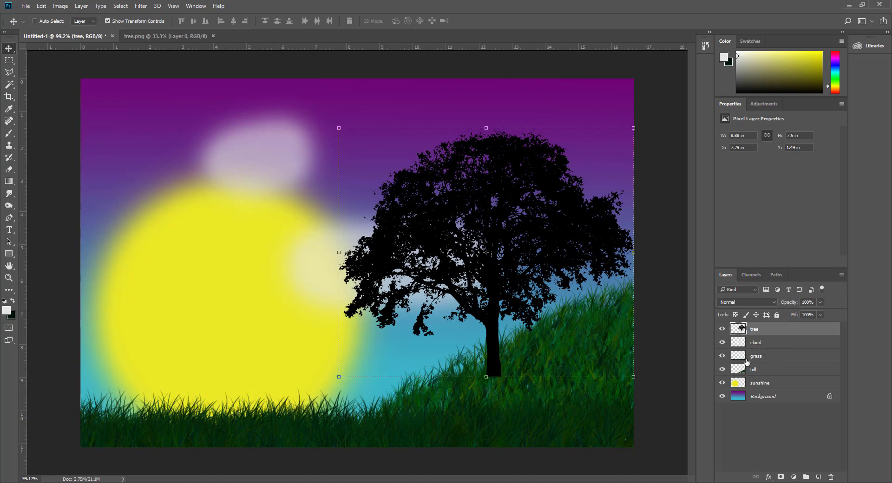
left_click_drag(754, 331, 756, 375)
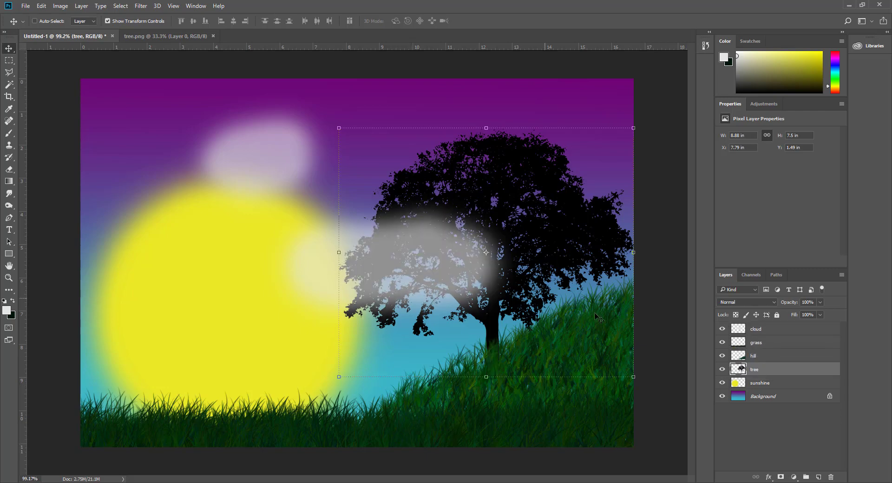
left_click_drag(758, 330, 756, 377)
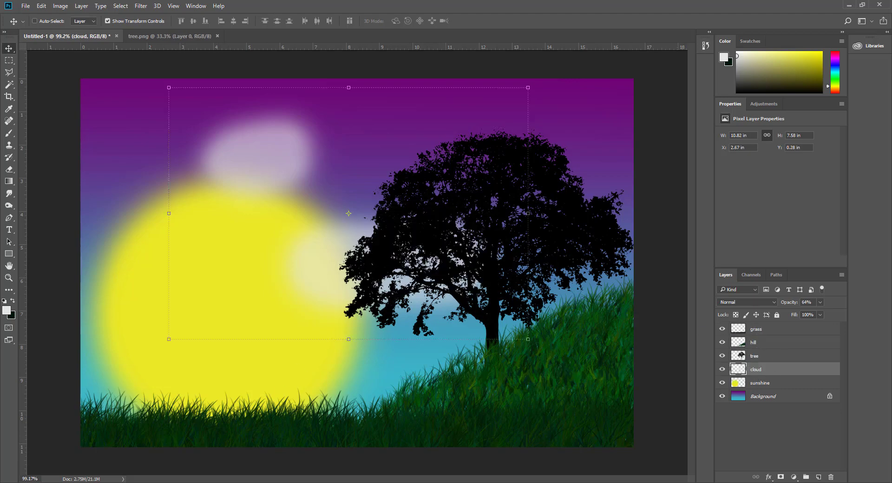
key("alt+Tab")
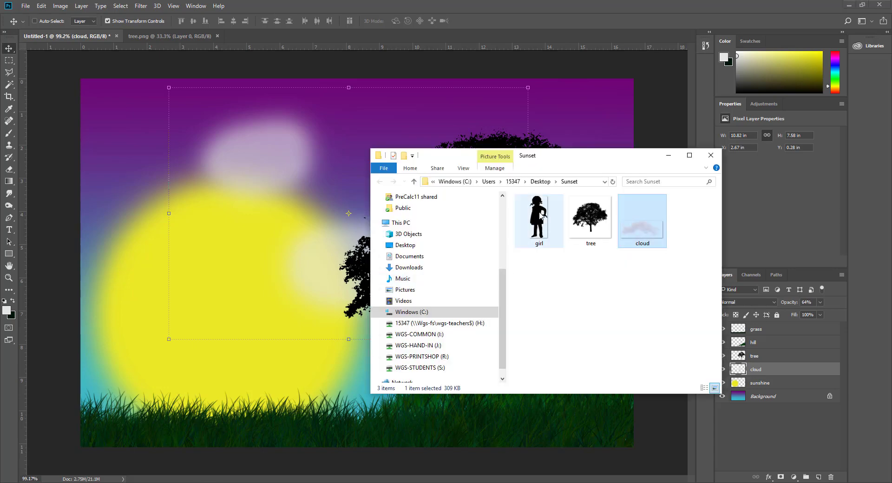
Step: Place girl.png from the Sunset folder as a new layer, redoing the distorted first attempt
left_click_drag(555, 160, 710, 70)
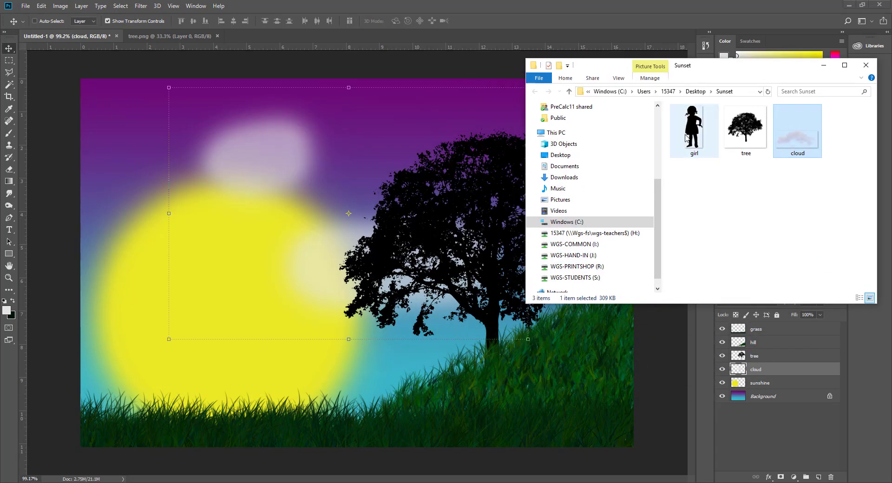
left_click_drag(695, 132, 305, 341)
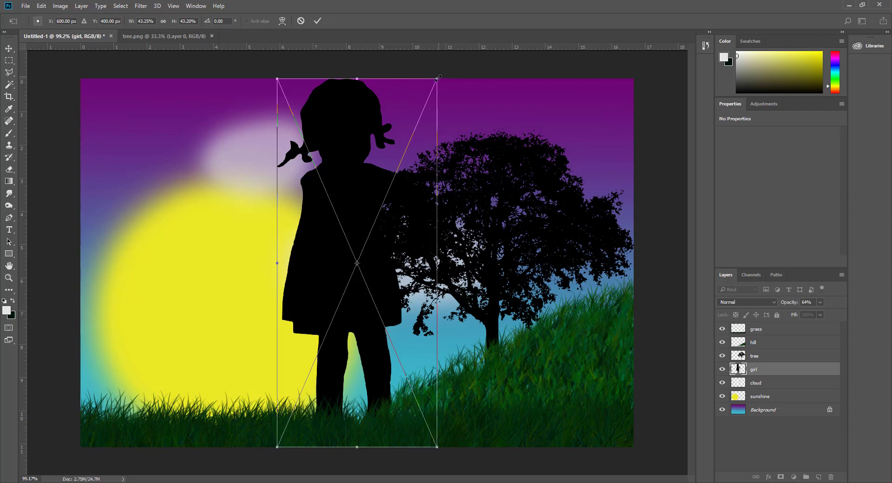
left_click_drag(437, 78, 450, 138)
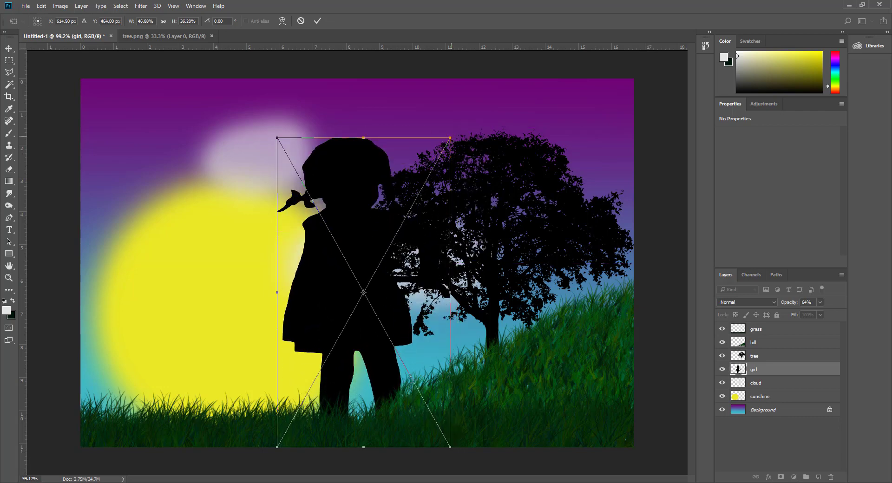
left_click(302, 21)
key("Delete")
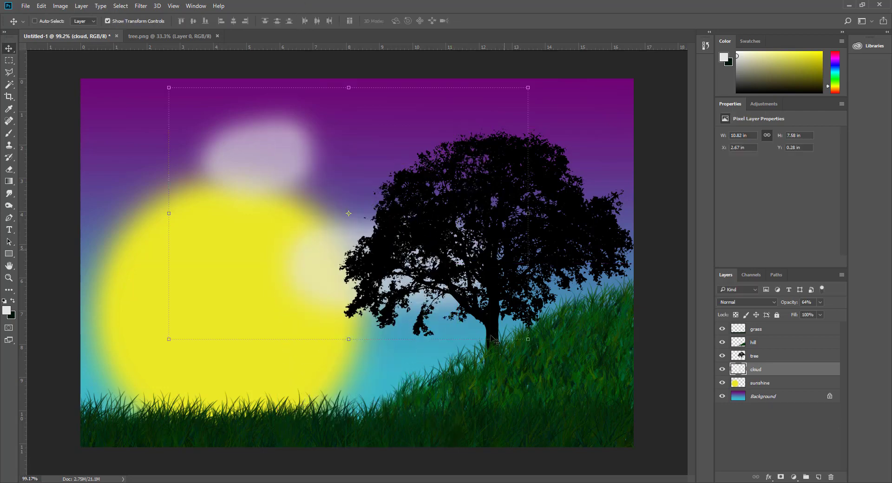
key("alt+Tab")
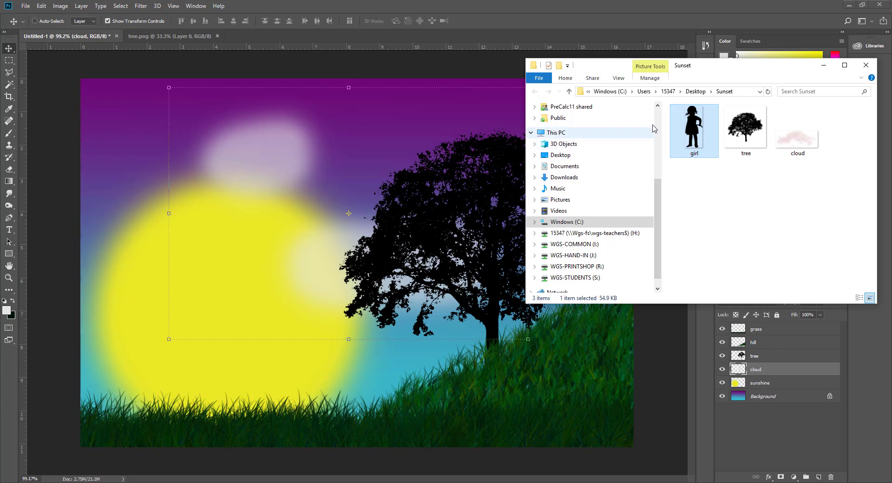
left_click_drag(694, 130, 316, 278)
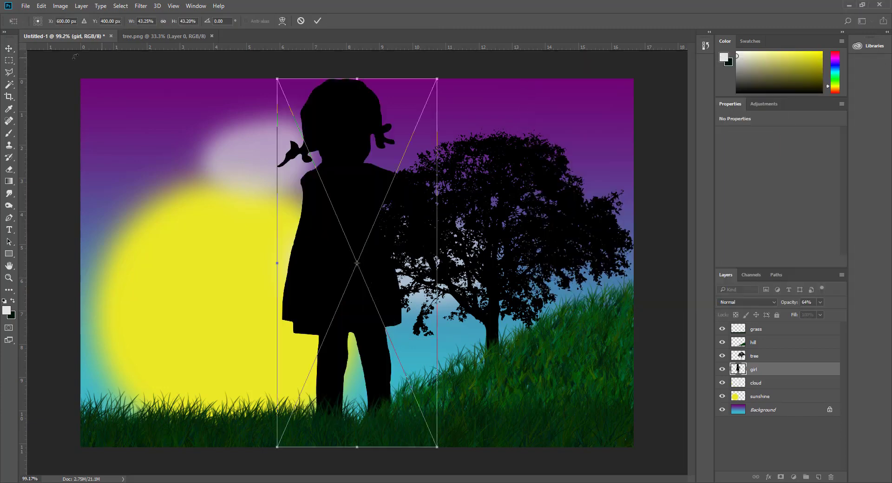
left_click(6, 50)
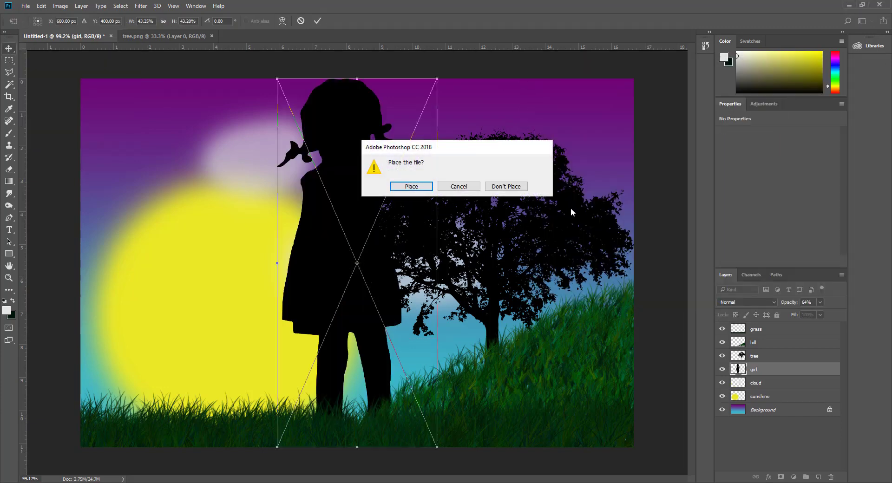
left_click(412, 188)
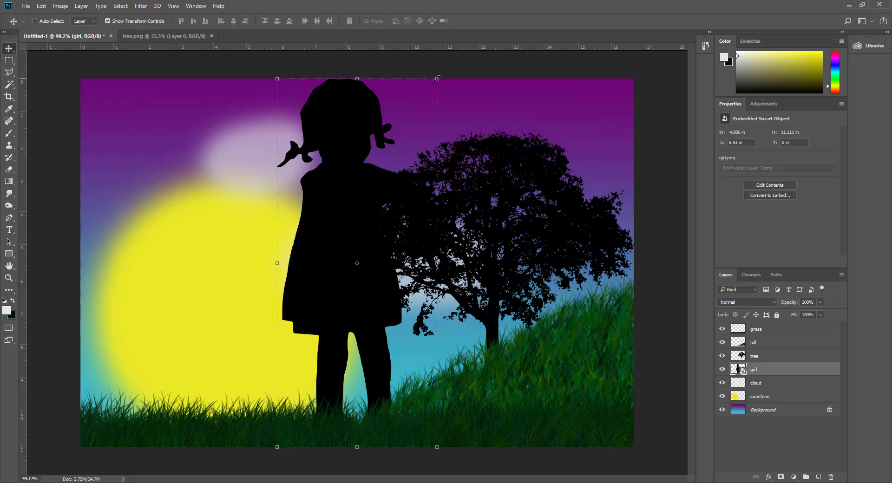
Step: Shrink the girl to about 8% and stand her on the hill beneath the tree
left_click_drag(437, 79, 309, 332)
left_click_drag(303, 372, 451, 319)
left_click_drag(475, 285, 457, 325)
left_click_drag(440, 342, 454, 327)
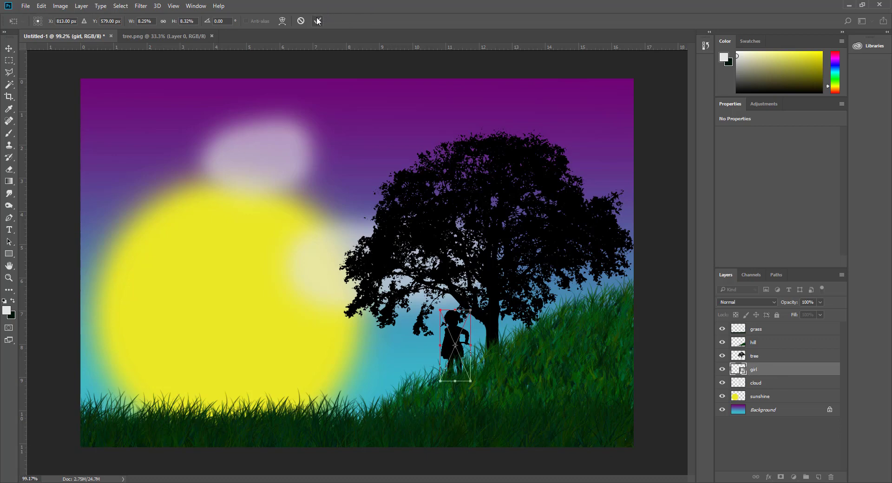
left_click(317, 20)
Step: Keep the placed layer's name as girl
double_click(753, 371)
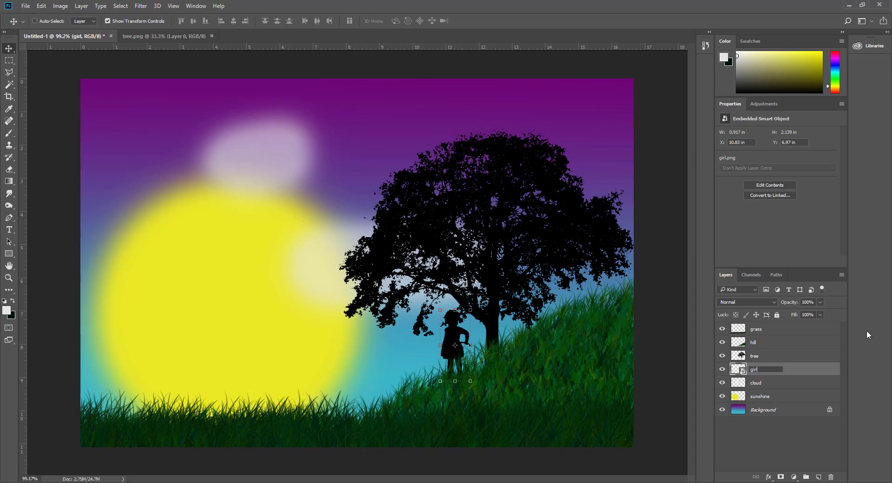
key("Return")
scroll(484, 338, "up", 3)
scroll(483, 339, "down", 3)
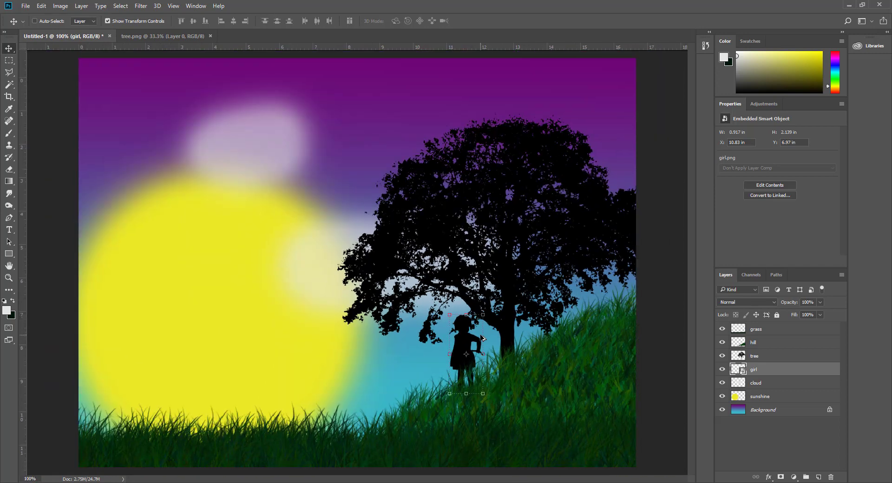
scroll(496, 397, "down", 1)
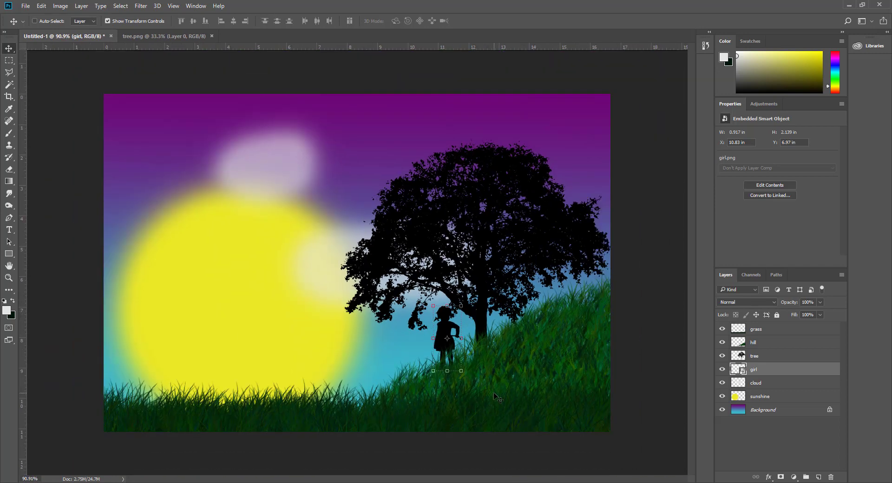
Step: Add a line of text over the sun containing the person's name
left_click(9, 230)
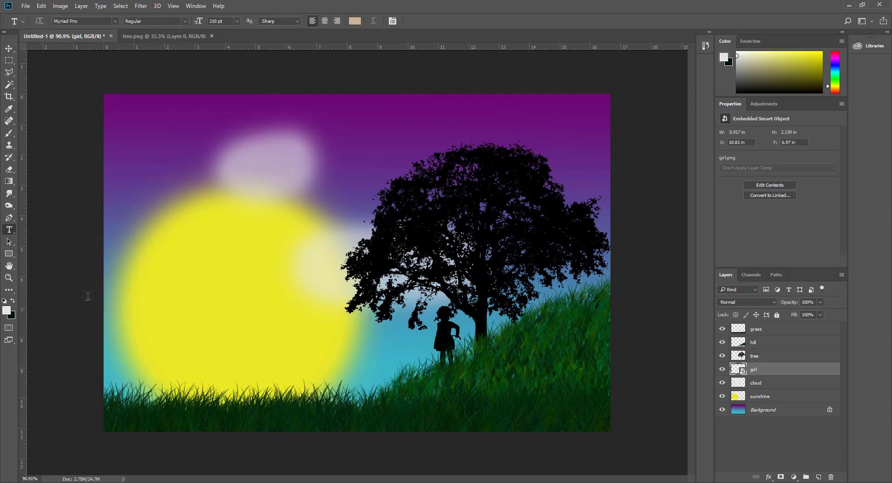
left_click_drag(166, 183, 438, 362)
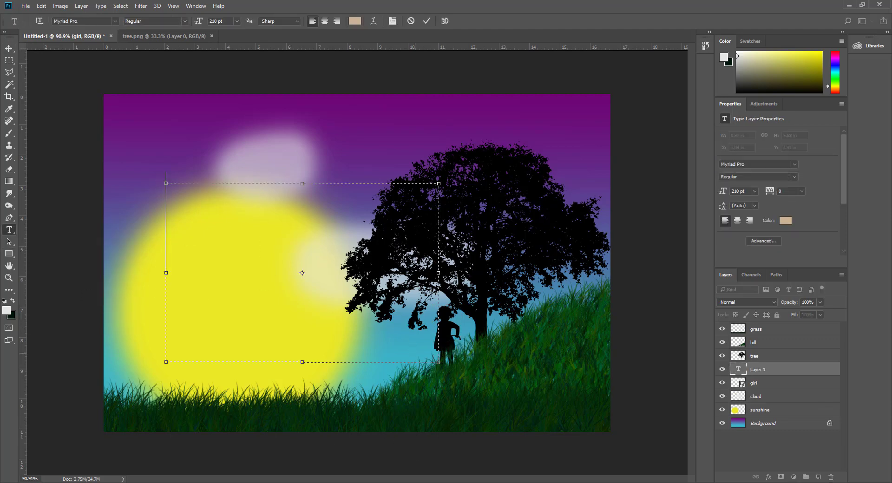
left_click(411, 21)
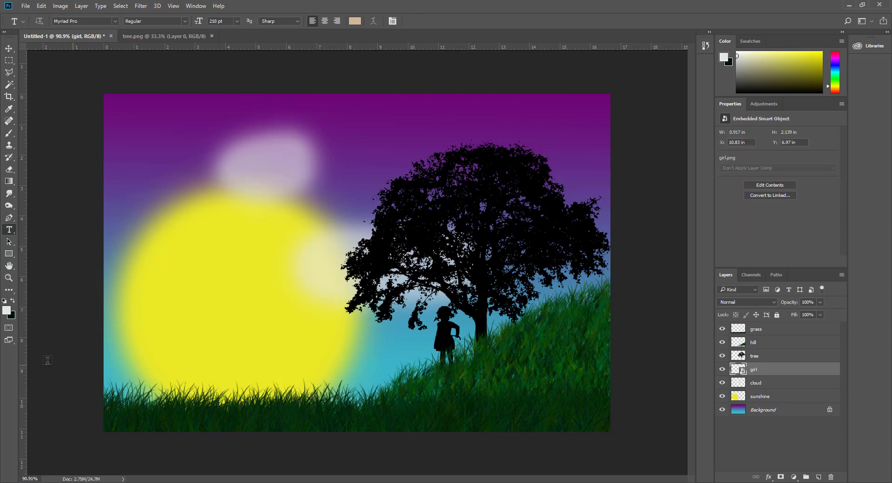
left_click(208, 312)
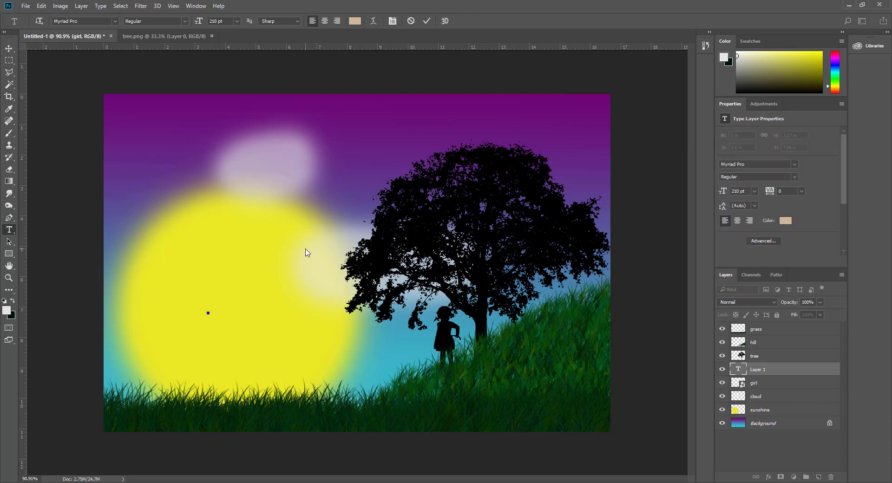
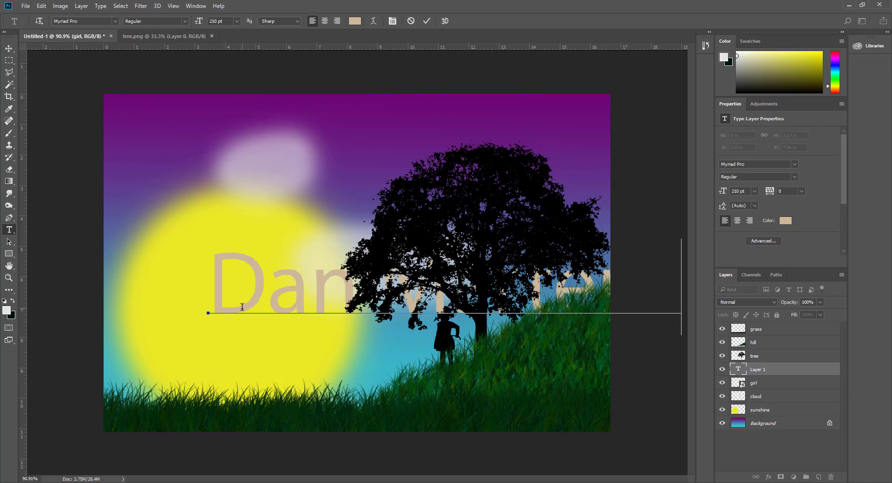
Step: Format the name as Lucida Handwriting Italic, 53 pt, coloured white (ffffff)
left_click_drag(221, 285, 726, 298)
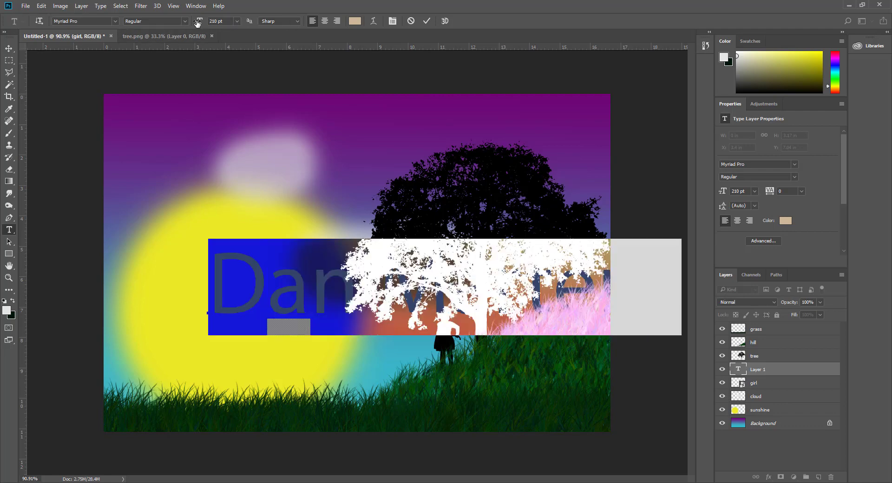
left_click_drag(197, 23, 181, 27)
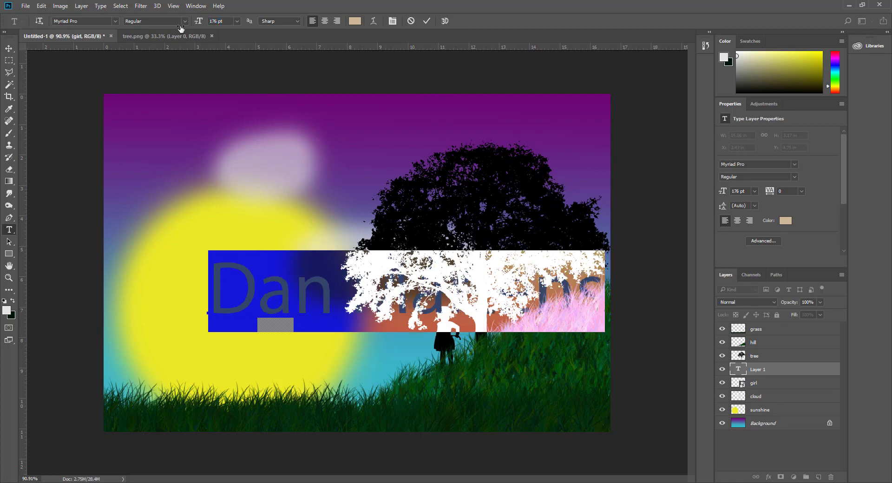
left_click(114, 21)
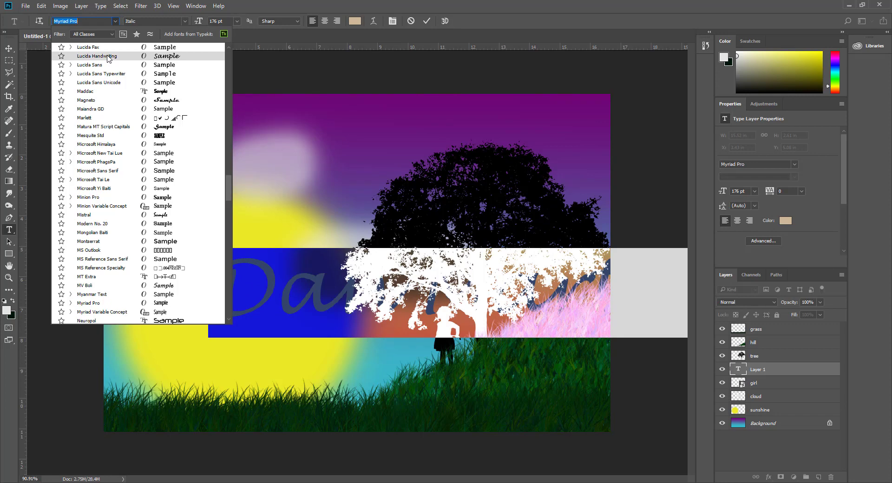
left_click(98, 56)
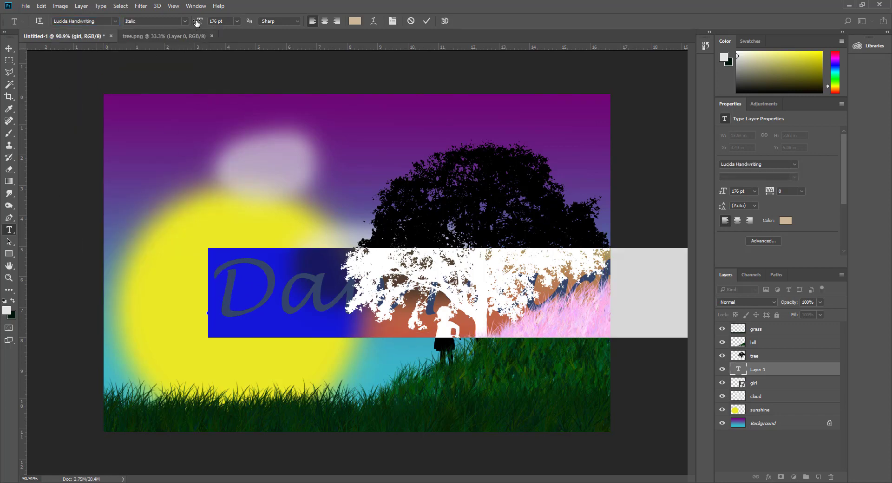
left_click_drag(197, 24, 168, 25)
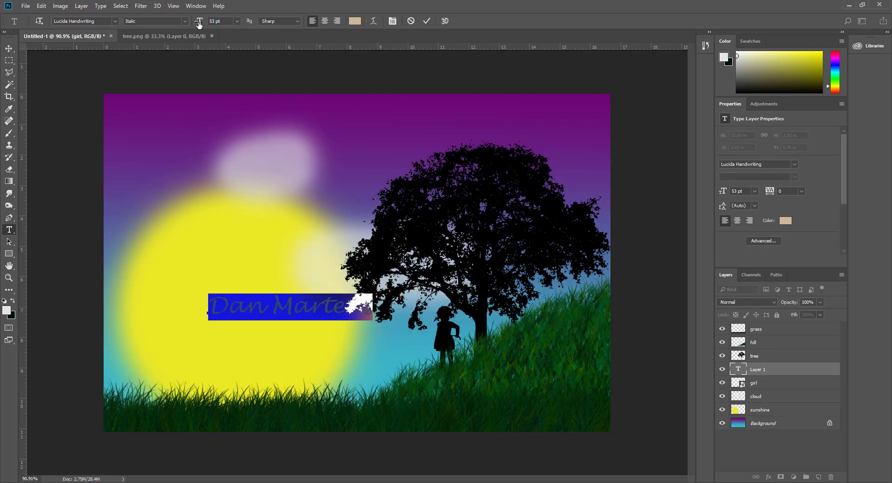
left_click(355, 21)
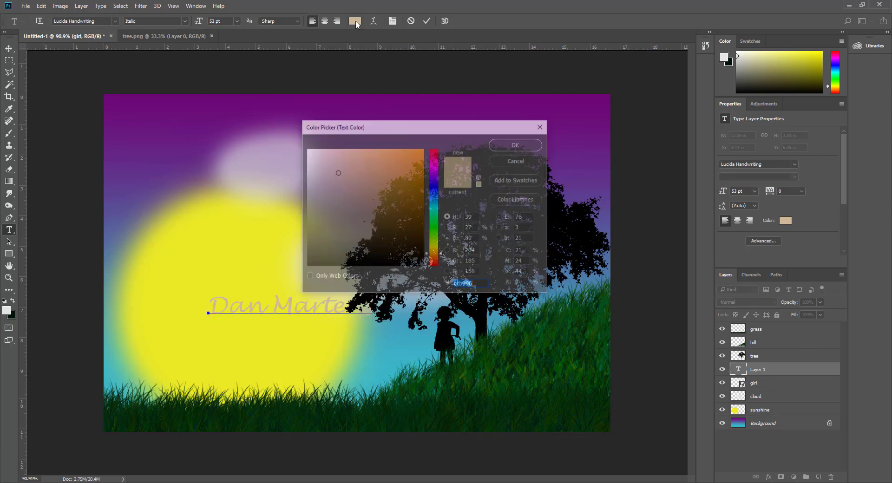
left_click_drag(361, 197, 275, 132)
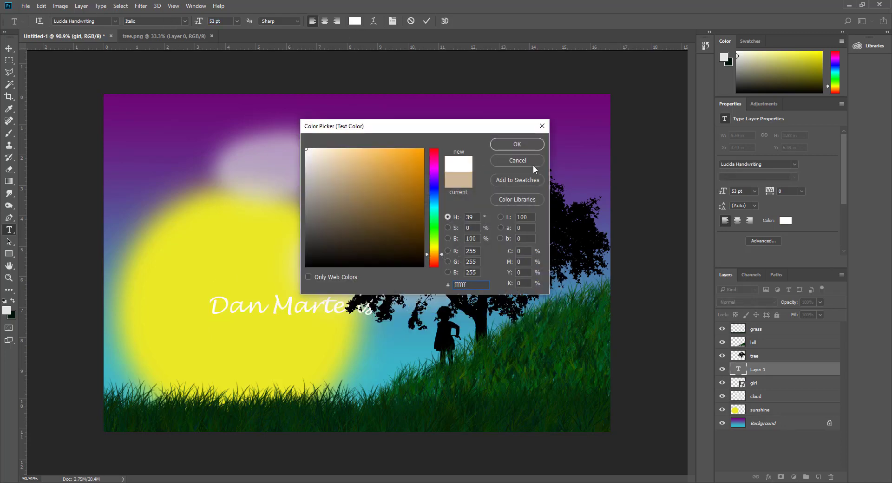
left_click(524, 144)
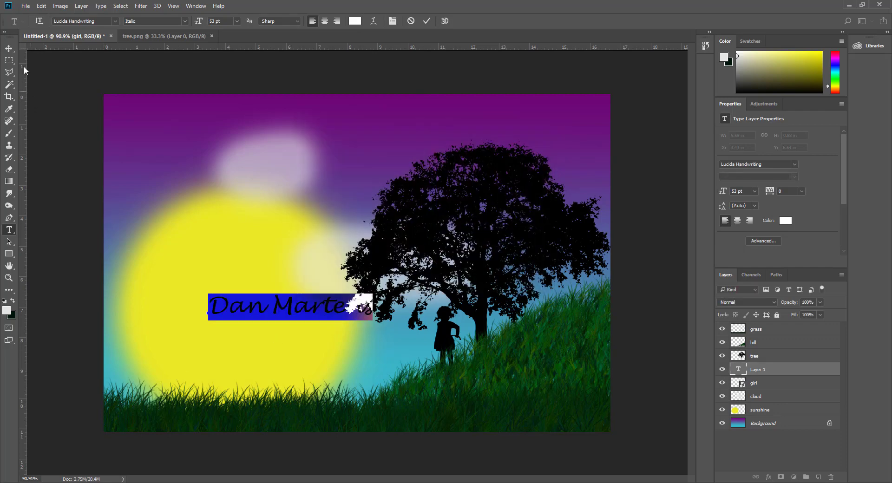
left_click(9, 48)
Step: Move the name to the lower-right corner over the grass and bring its layer to the top
left_click_drag(332, 329, 566, 420)
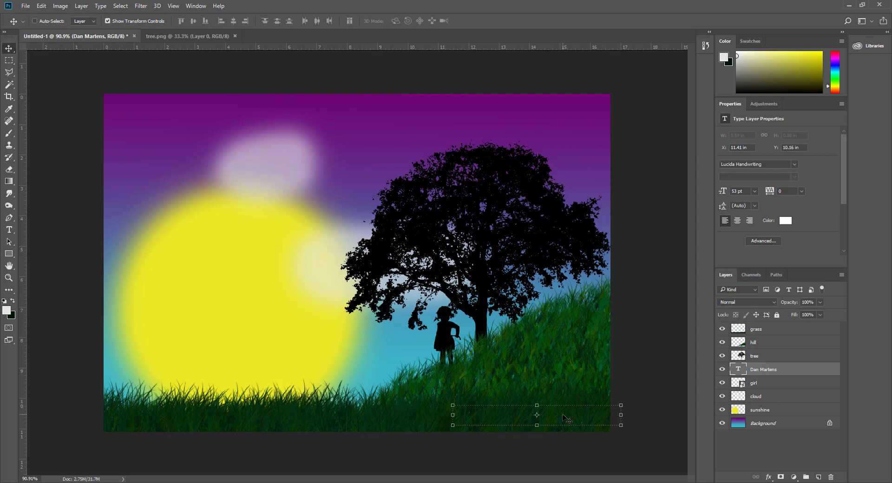
key("shift+Left")
key("shift+Left")
key("shift+Left")
key("shift+Left")
key("shift+Left")
key("Left")
key("Left")
left_click_drag(772, 372, 767, 325)
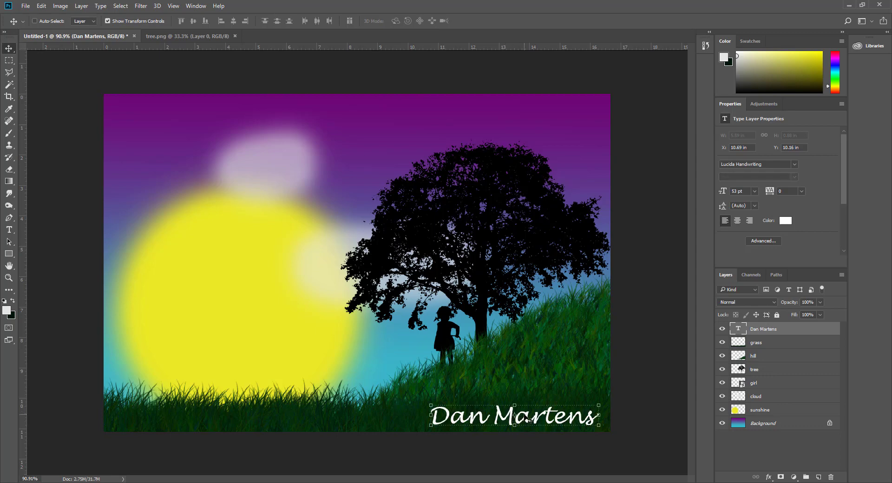
key("Up")
key("Up")
key("Up")
key("Up")
key("Up")
key("Up")
key("Up")
key("Up")
key("Up")
key("Left")
key("Left")
key("Left")
key("Left")
key("Left")
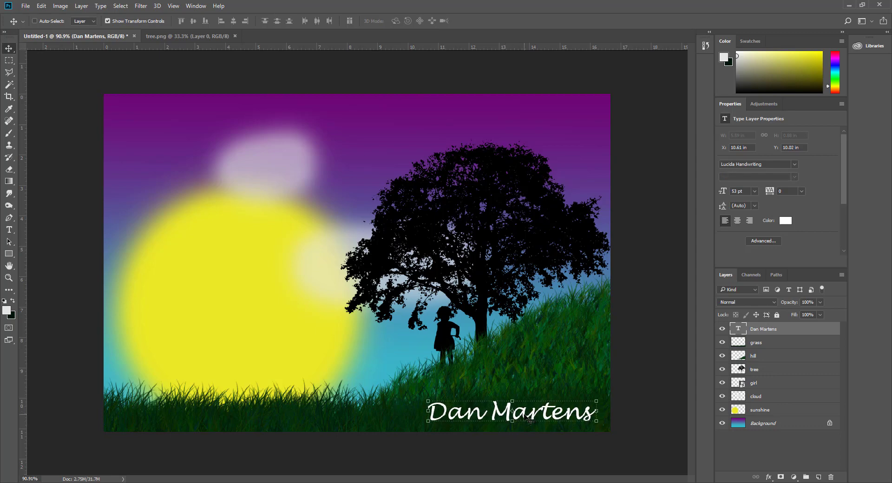
left_click(769, 479)
Step: Give the name a 1 px red (f70000) outside stroke in Blending Options
left_click(809, 367)
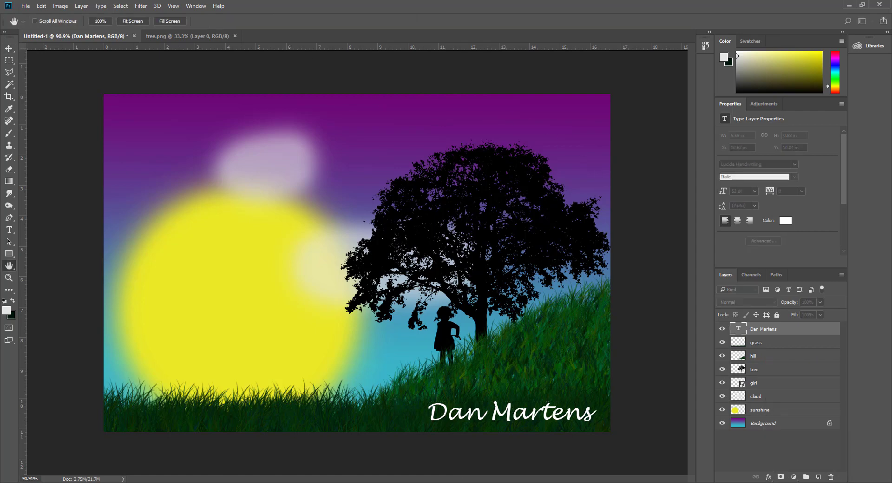
left_click_drag(370, 55, 353, 64)
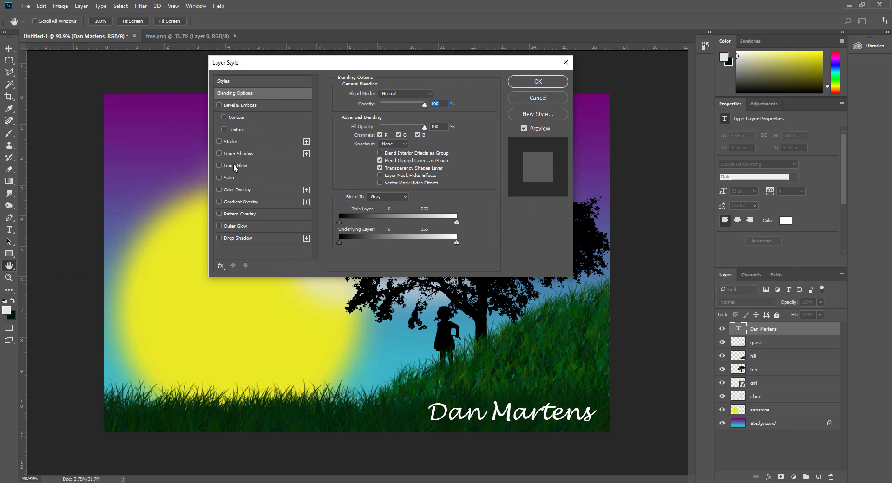
left_click(228, 142)
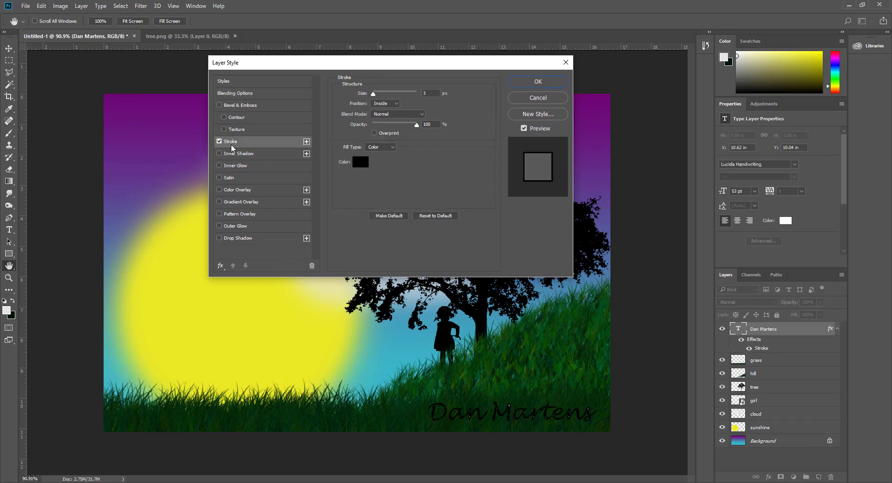
left_click(396, 104)
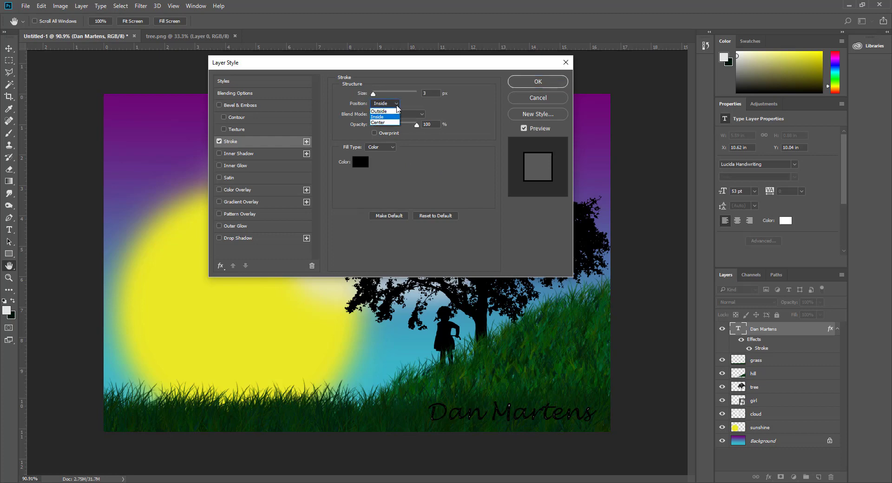
left_click(385, 112)
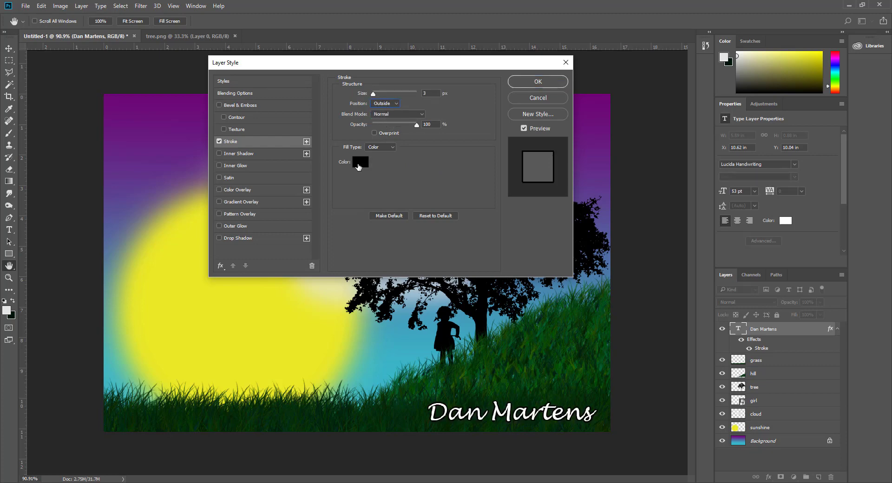
left_click(360, 162)
left_click(423, 152)
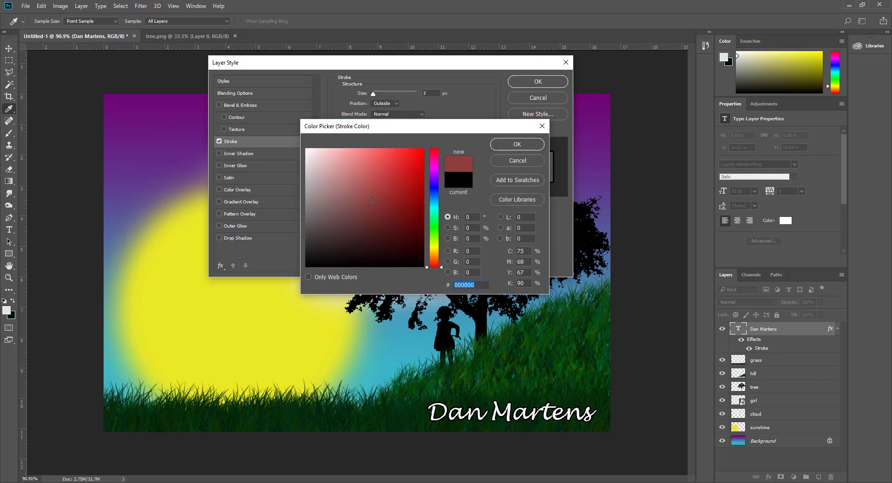
left_click(530, 147)
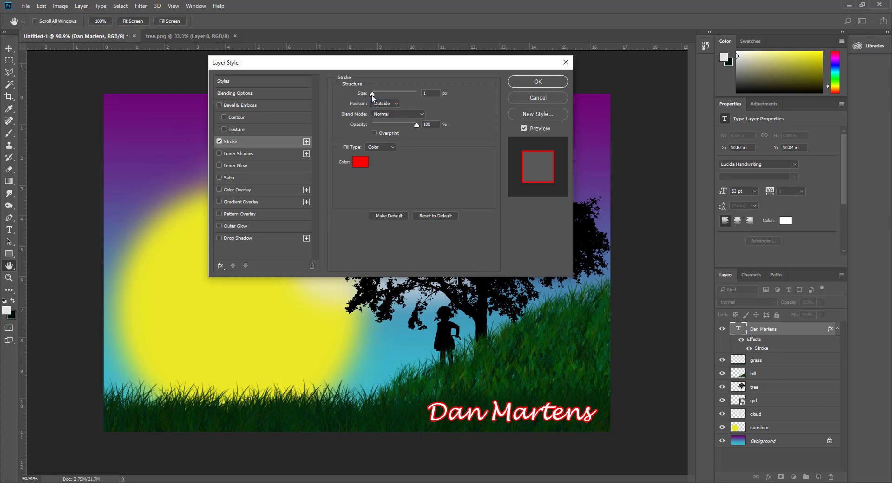
left_click_drag(372, 96, 374, 97)
Step: Add a drop shadow to the name, apply the layer styles, and start File > Save As
left_click(225, 239)
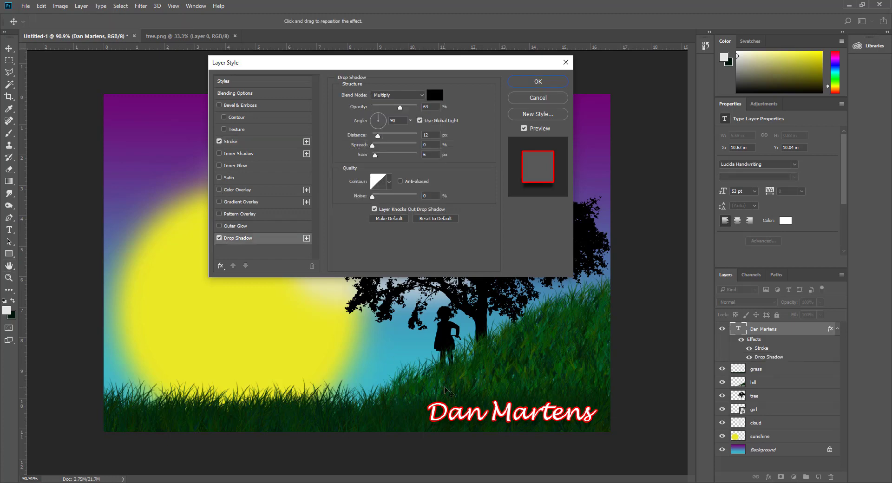
left_click(545, 83)
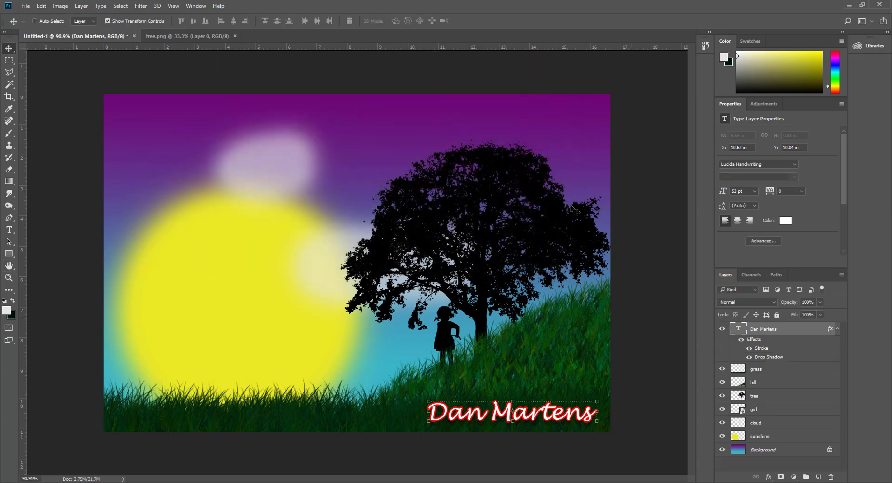
left_click(25, 6)
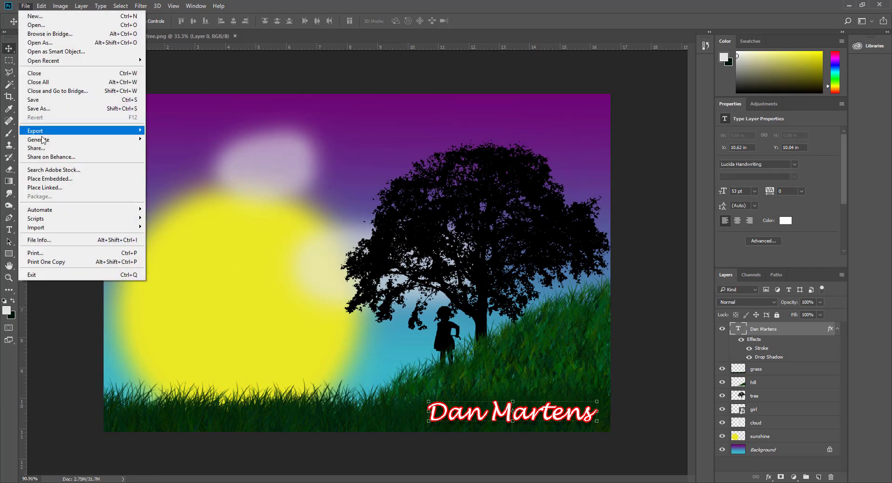
left_click(50, 109)
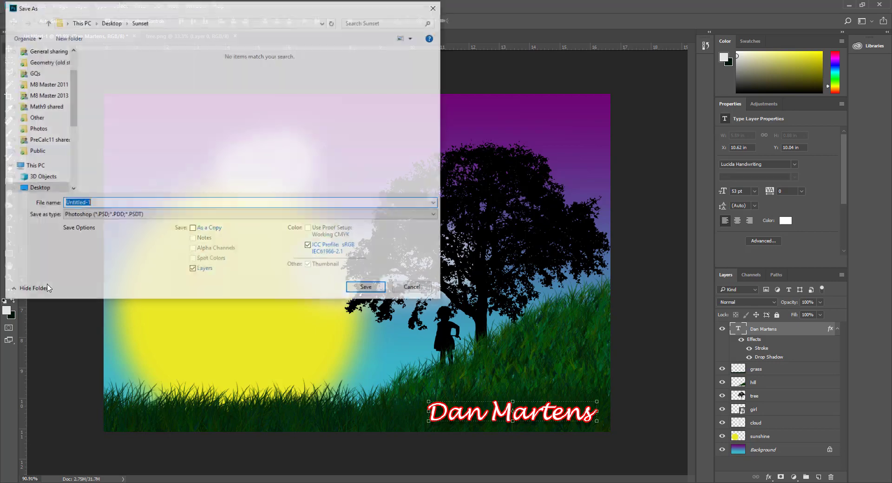